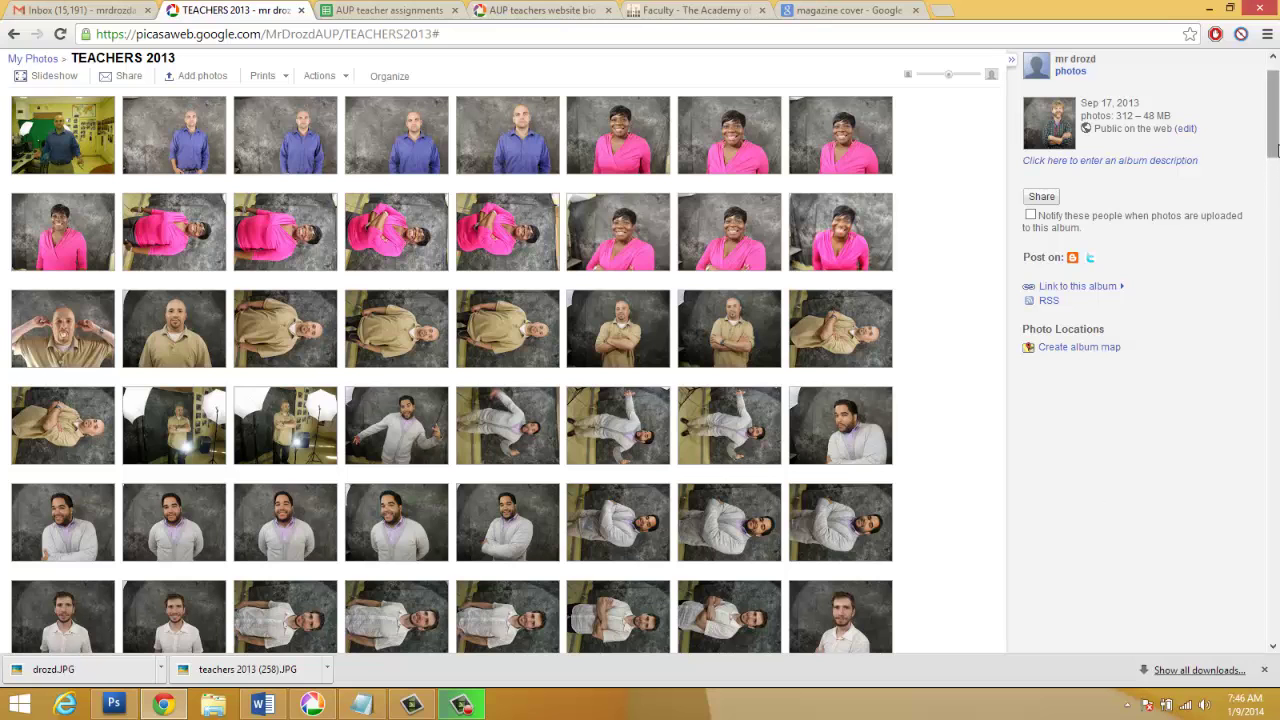
Scroll through the TEACHERS 2013 portraits, then bring up the AUP teacher assignments spreadsheet.
{"action": "left_click_drag", "start_coordinate": [1275, 150], "coordinate": [1274, 378]}
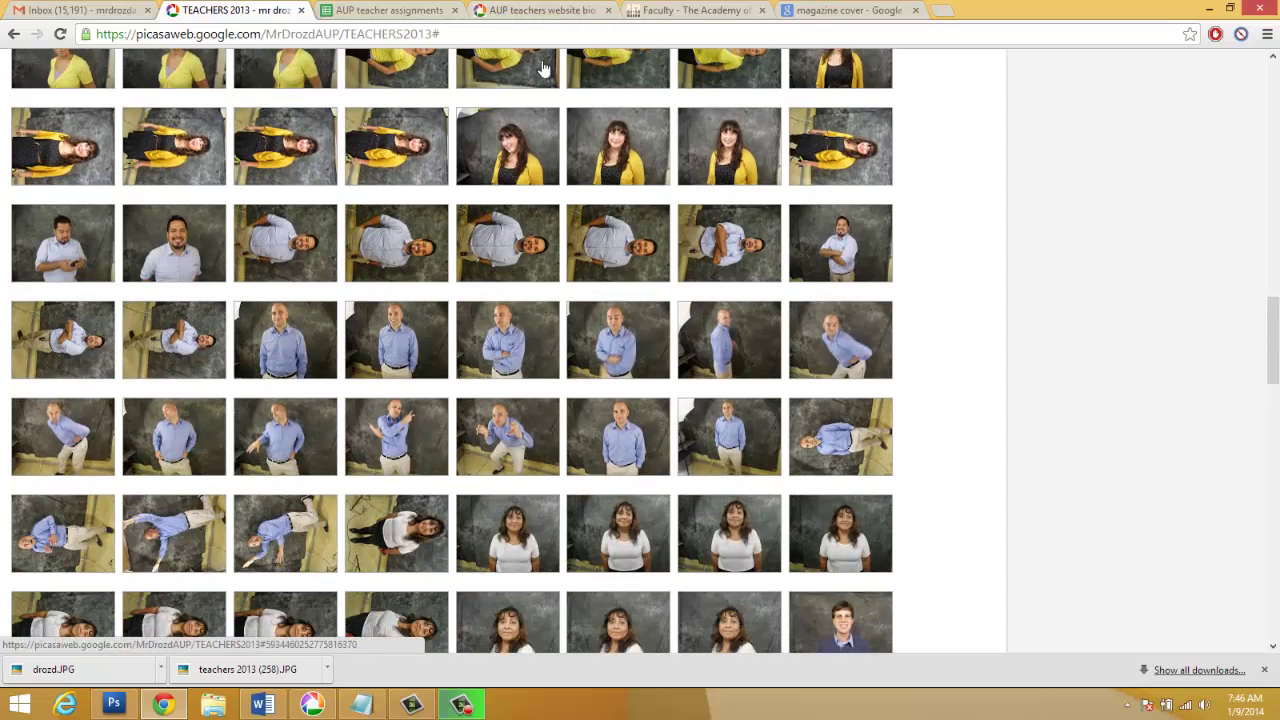
{"action": "left_click", "coordinate": [405, 15]}
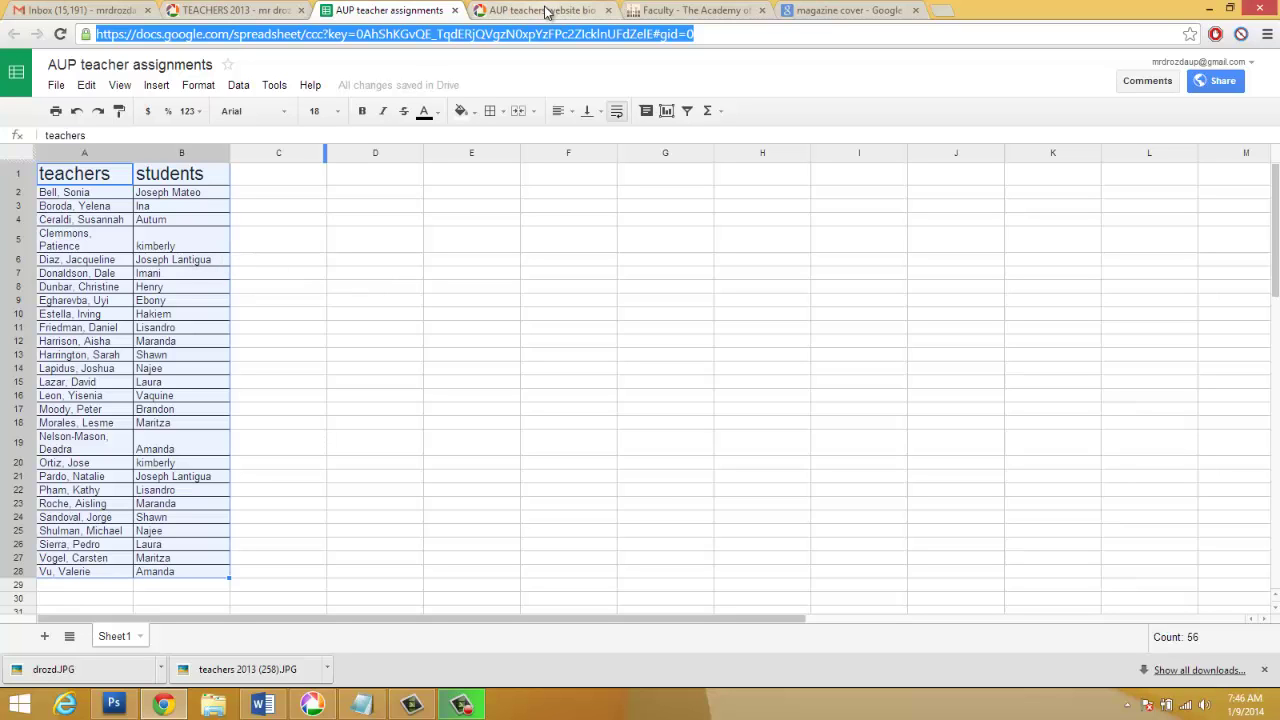
On the Academy's Faculty page, scroll the teacher list and open the third teacher's biography.
{"action": "left_click", "coordinate": [650, 11]}
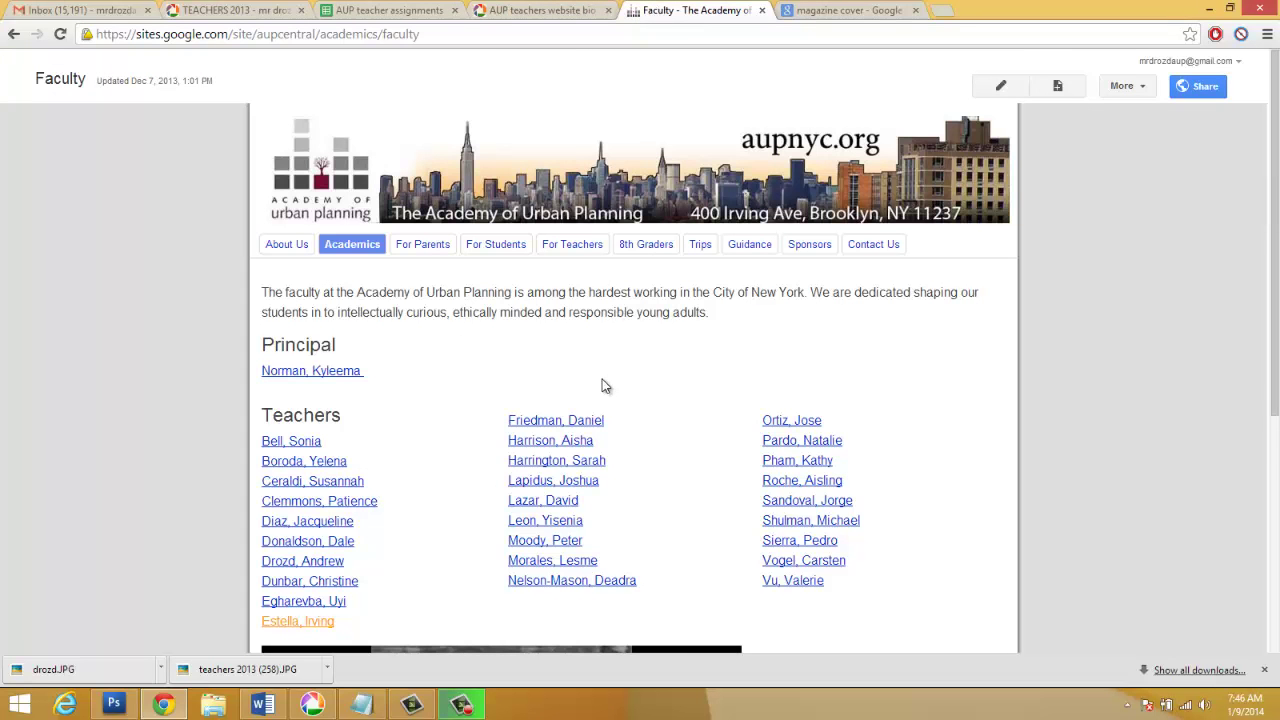
{"action": "scroll", "coordinate": [605, 386], "scroll_direction": "down", "scroll_amount": 2}
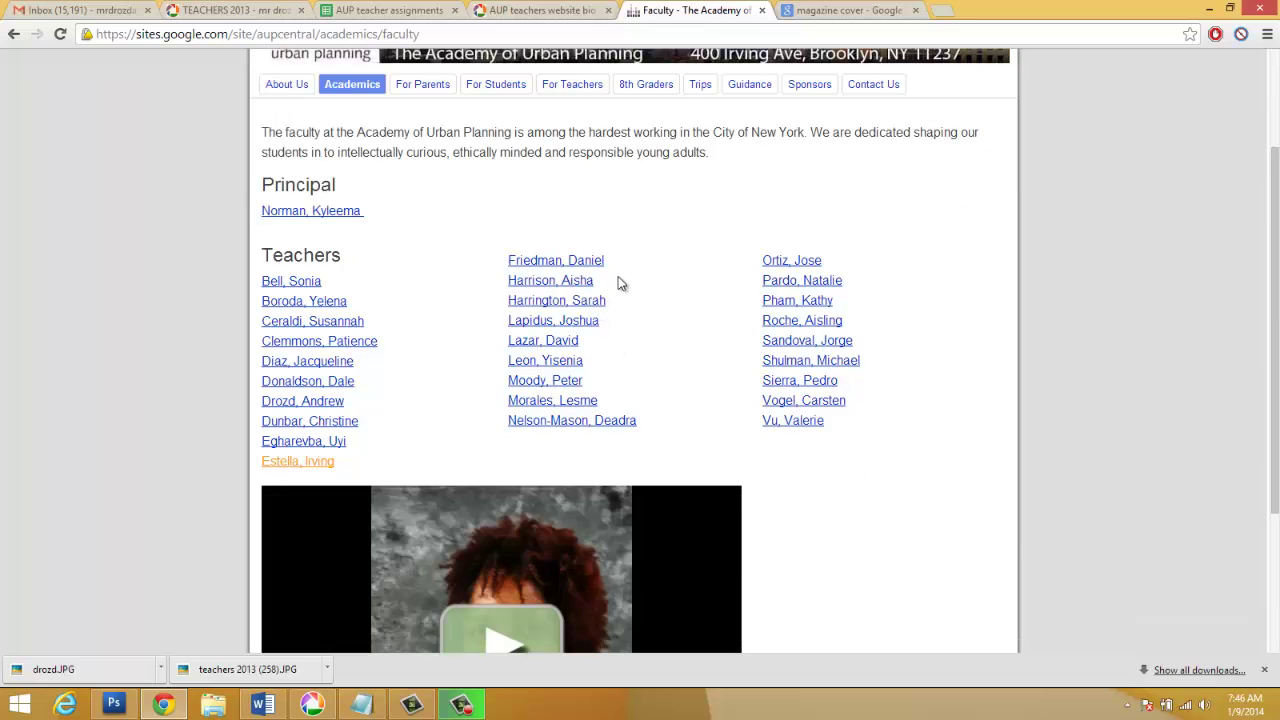
{"action": "left_click", "coordinate": [352, 325]}
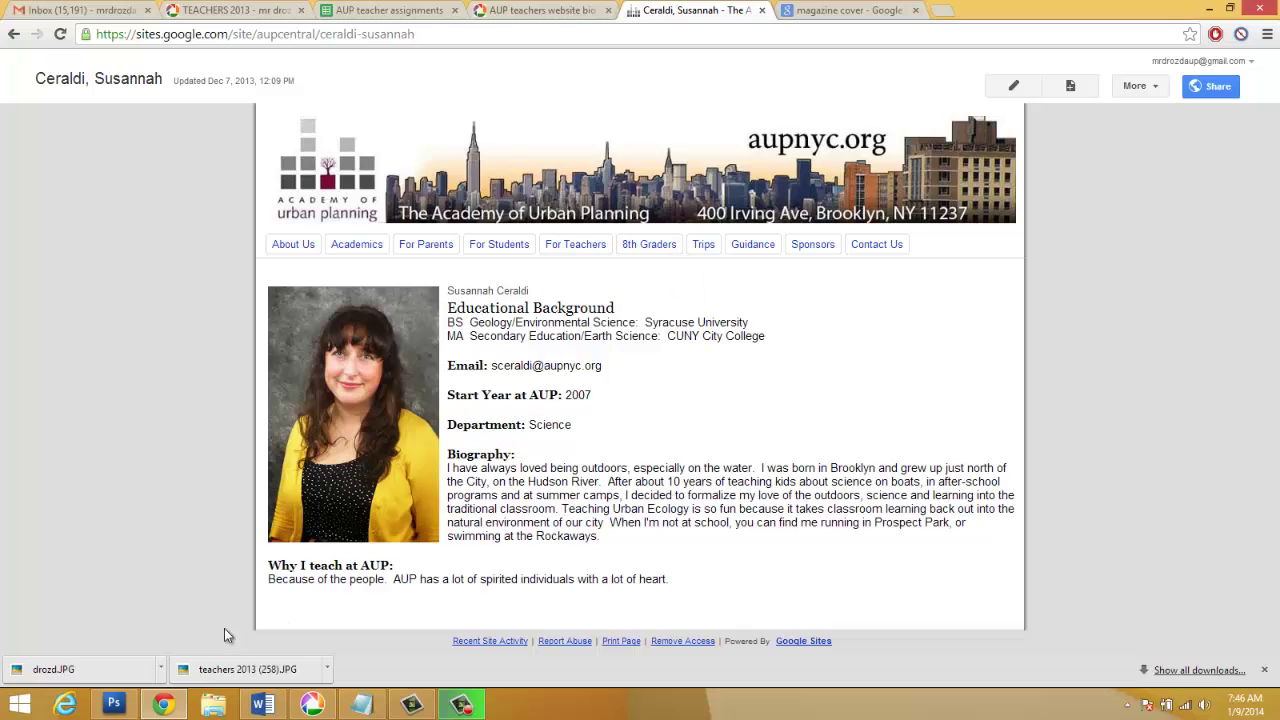
{"action": "left_click", "coordinate": [113, 704]}
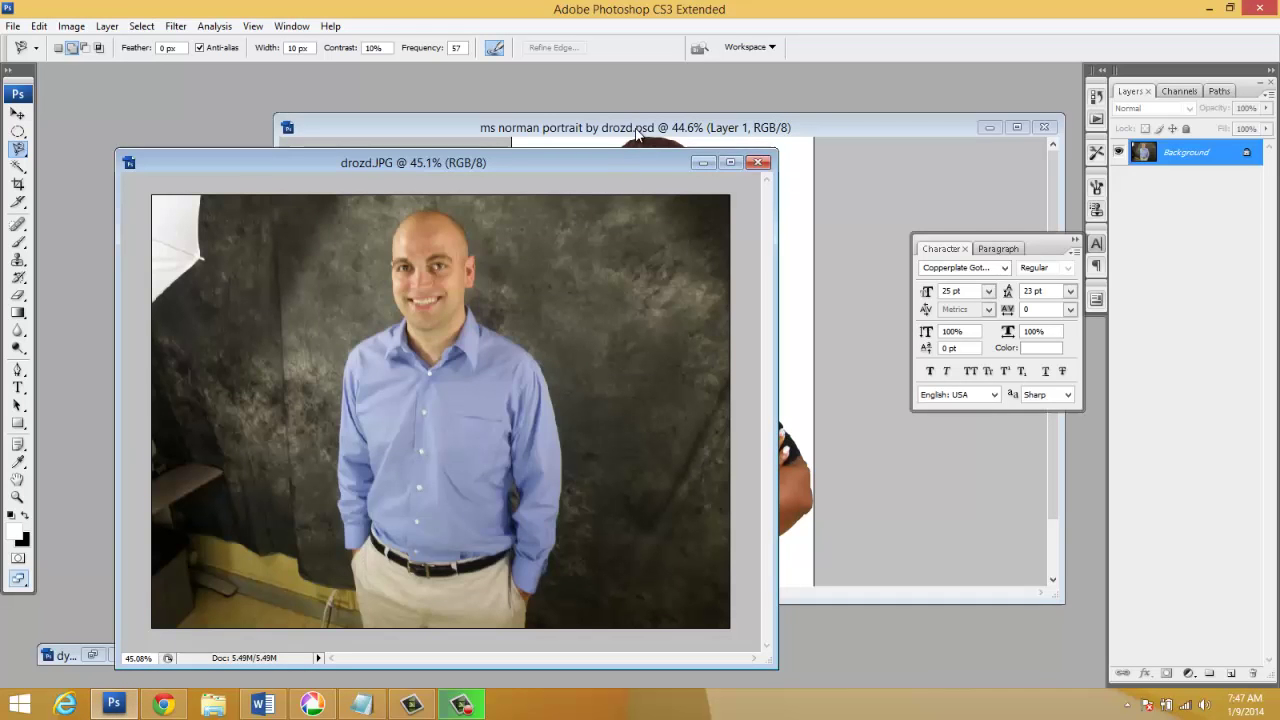
{"action": "left_click", "coordinate": [636, 133]}
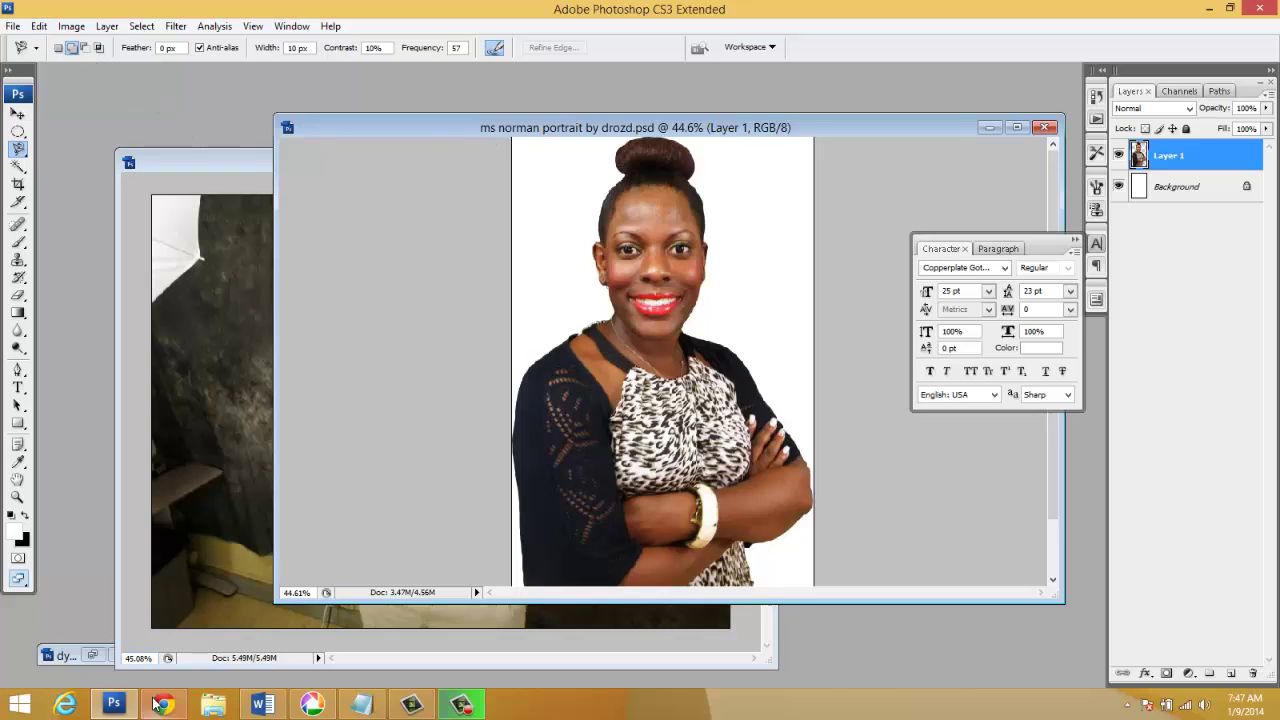
Browse the 'magazine cover' image results and preview the GQ Men of the Year cover.
{"action": "left_click", "coordinate": [164, 706]}
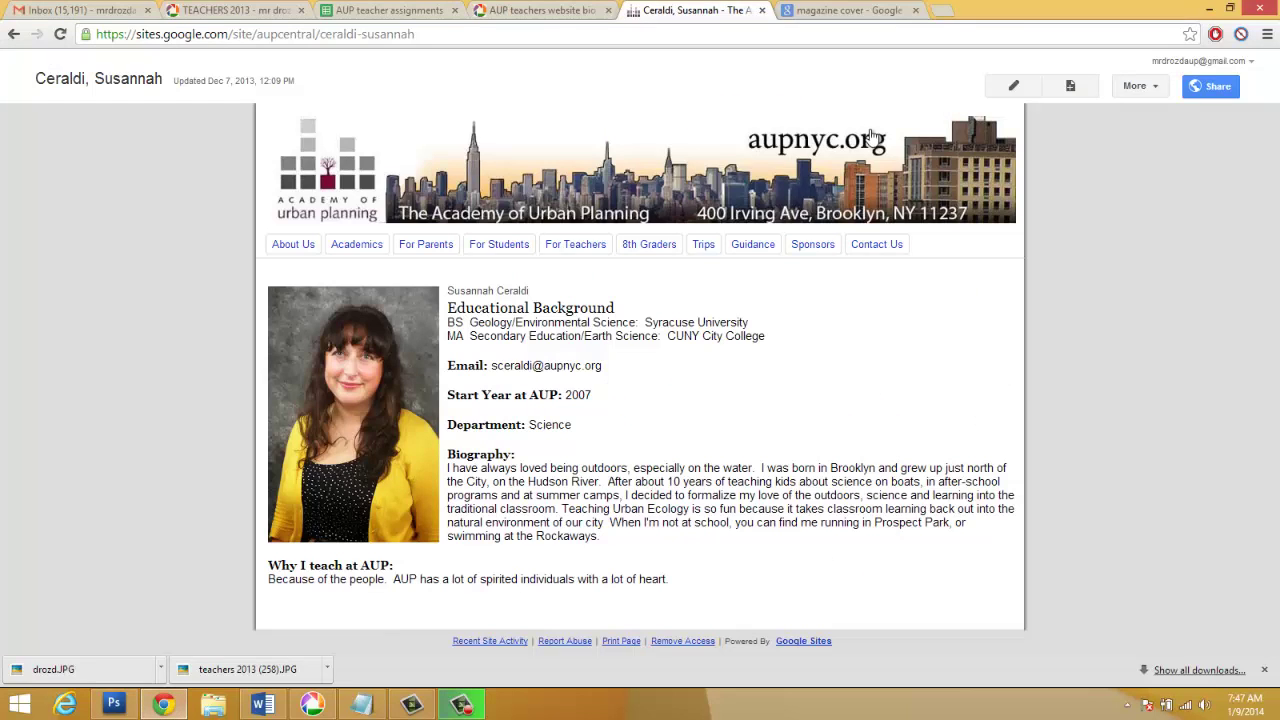
{"action": "left_click", "coordinate": [827, 10]}
{"action": "scroll", "coordinate": [767, 395], "scroll_direction": "down", "scroll_amount": 3}
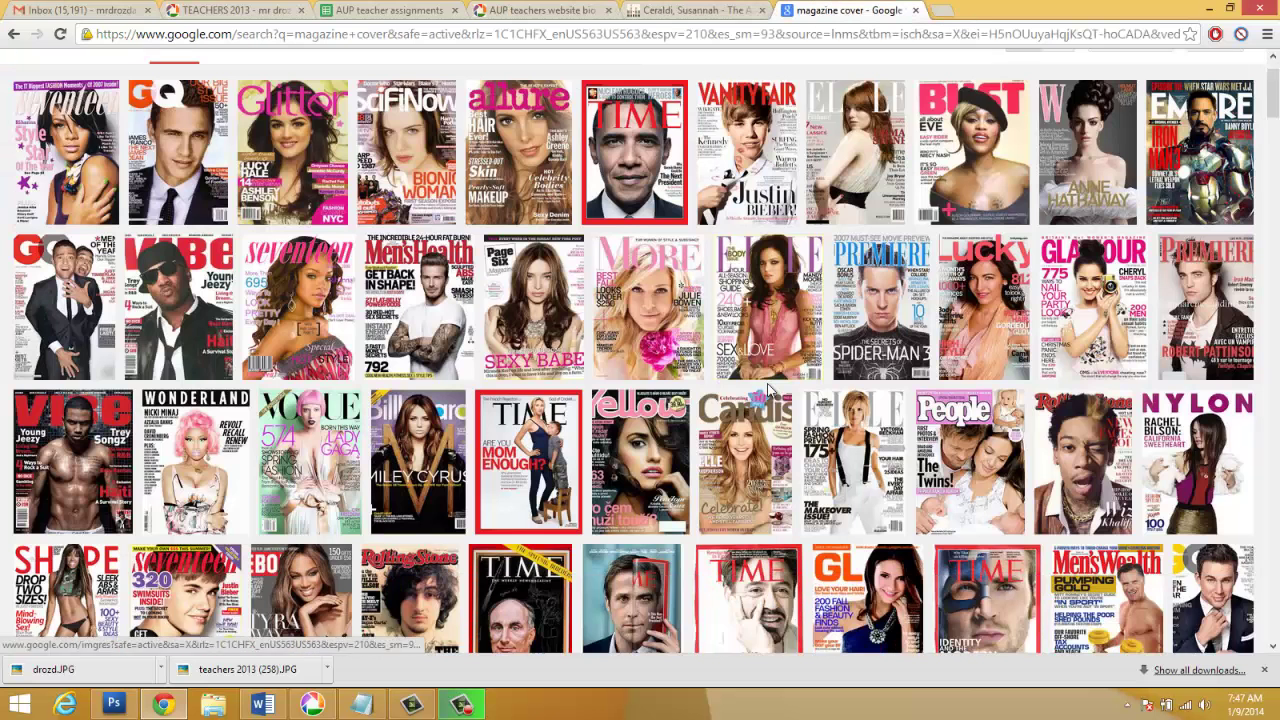
{"action": "scroll", "coordinate": [767, 395], "scroll_direction": "down", "scroll_amount": 2}
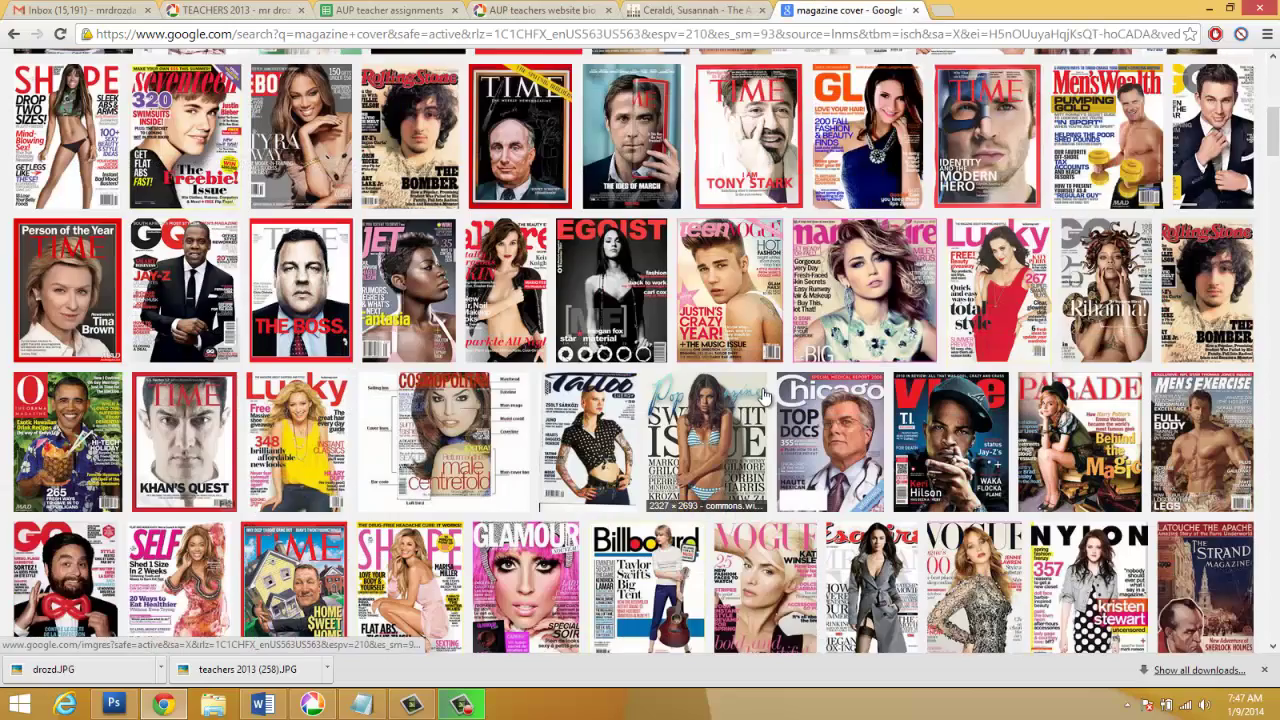
{"action": "scroll", "coordinate": [767, 395], "scroll_direction": "down", "scroll_amount": 2}
{"action": "scroll", "coordinate": [763, 397], "scroll_direction": "down", "scroll_amount": 2}
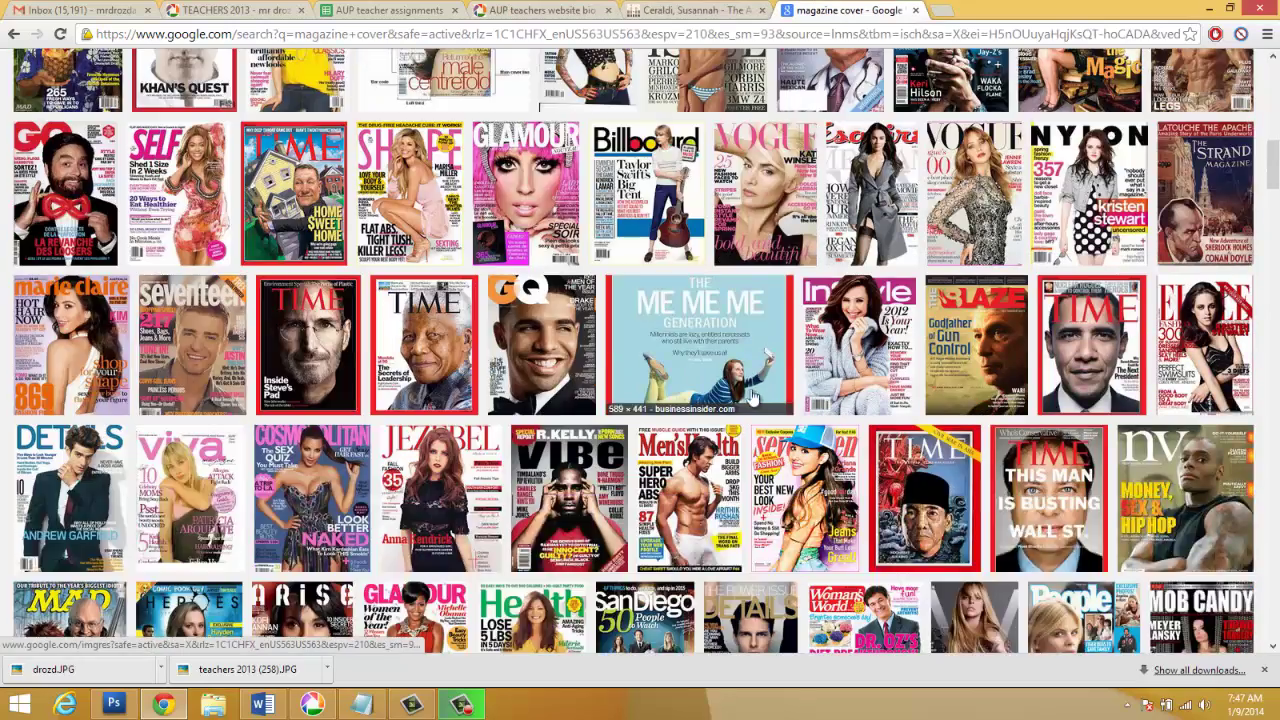
{"action": "left_click", "coordinate": [556, 318]}
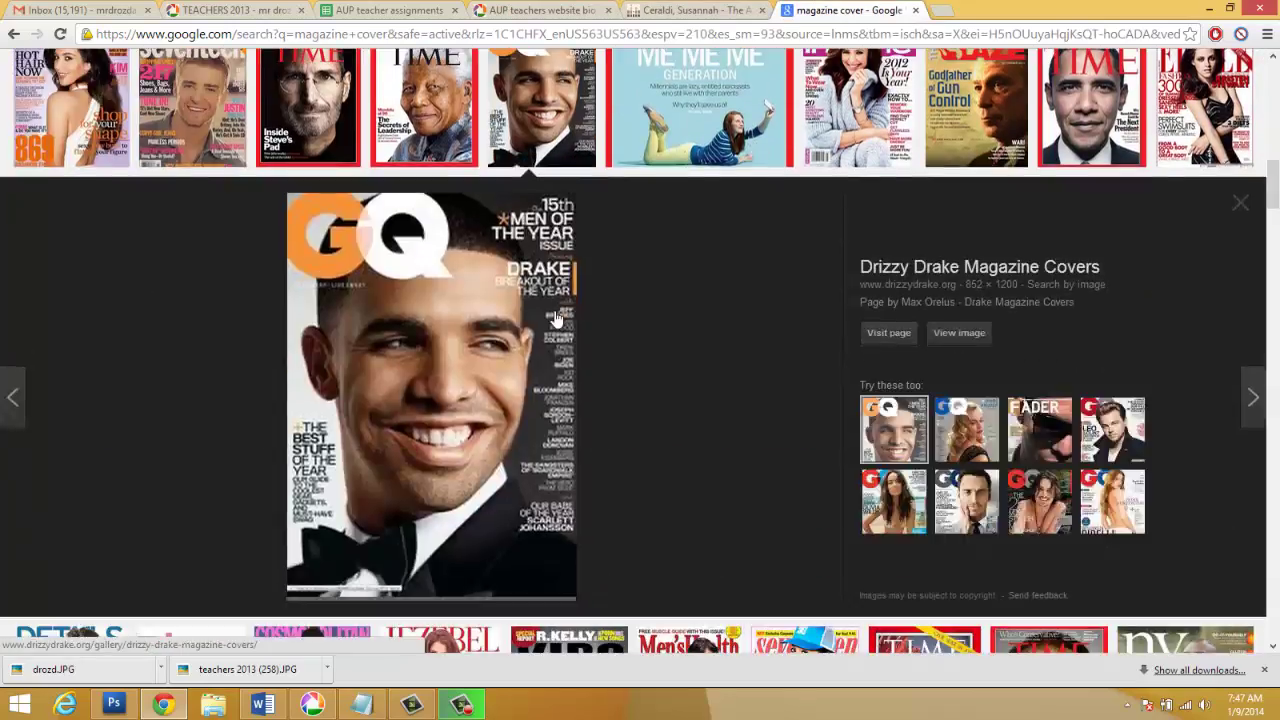
{"action": "left_click", "coordinate": [1264, 671]}
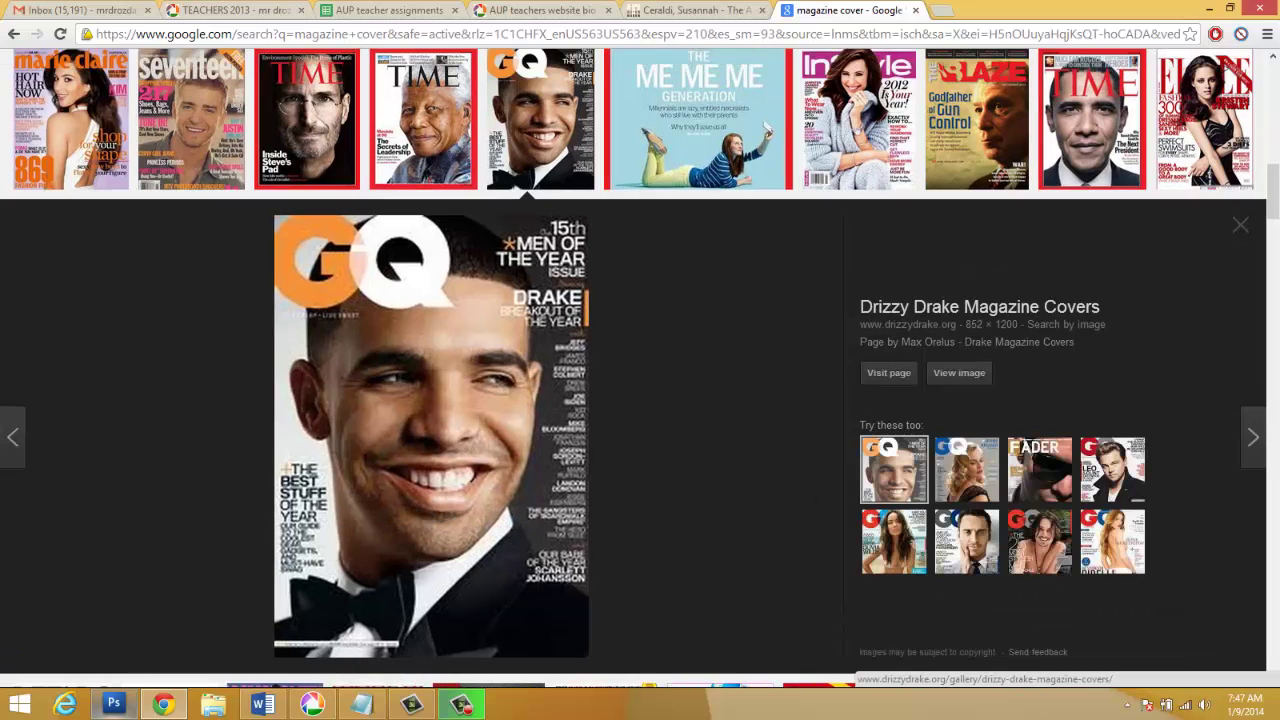
Bring drozd.JPG to the front, maximize its window and zoom in on the face.
{"action": "left_click", "coordinate": [130, 700]}
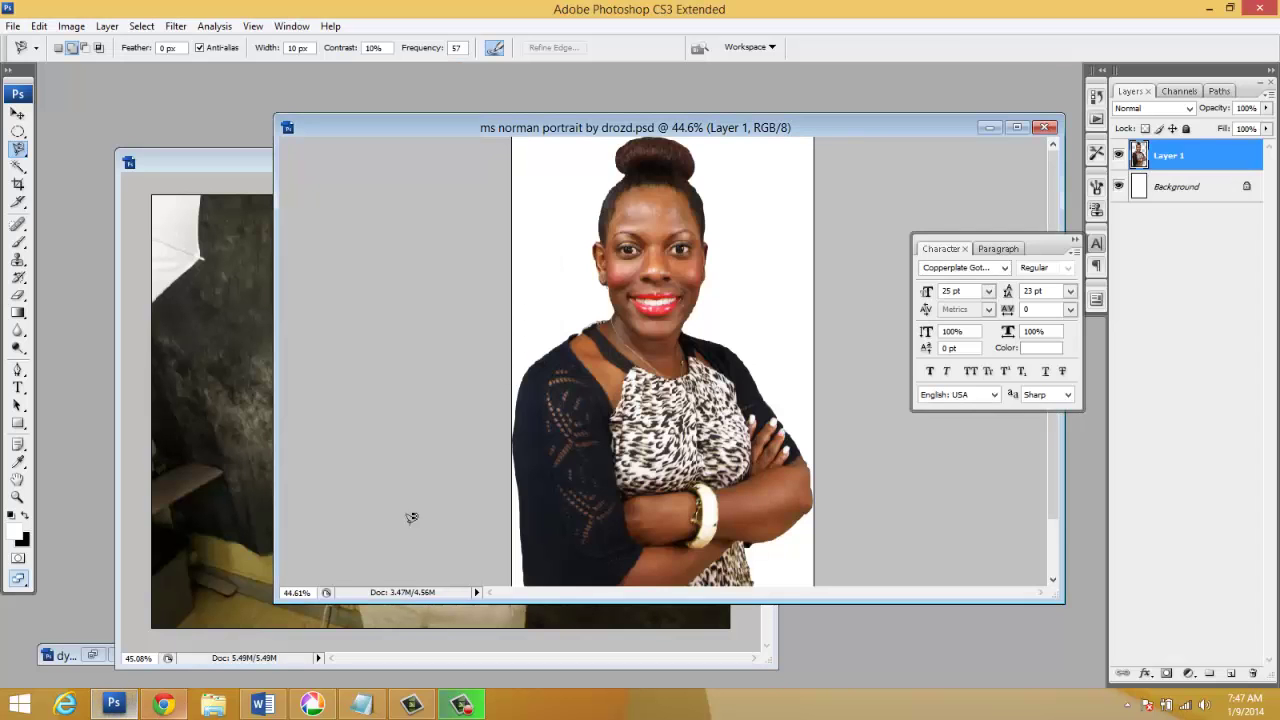
{"action": "left_click", "coordinate": [242, 152]}
{"action": "double_click", "coordinate": [242, 152]}
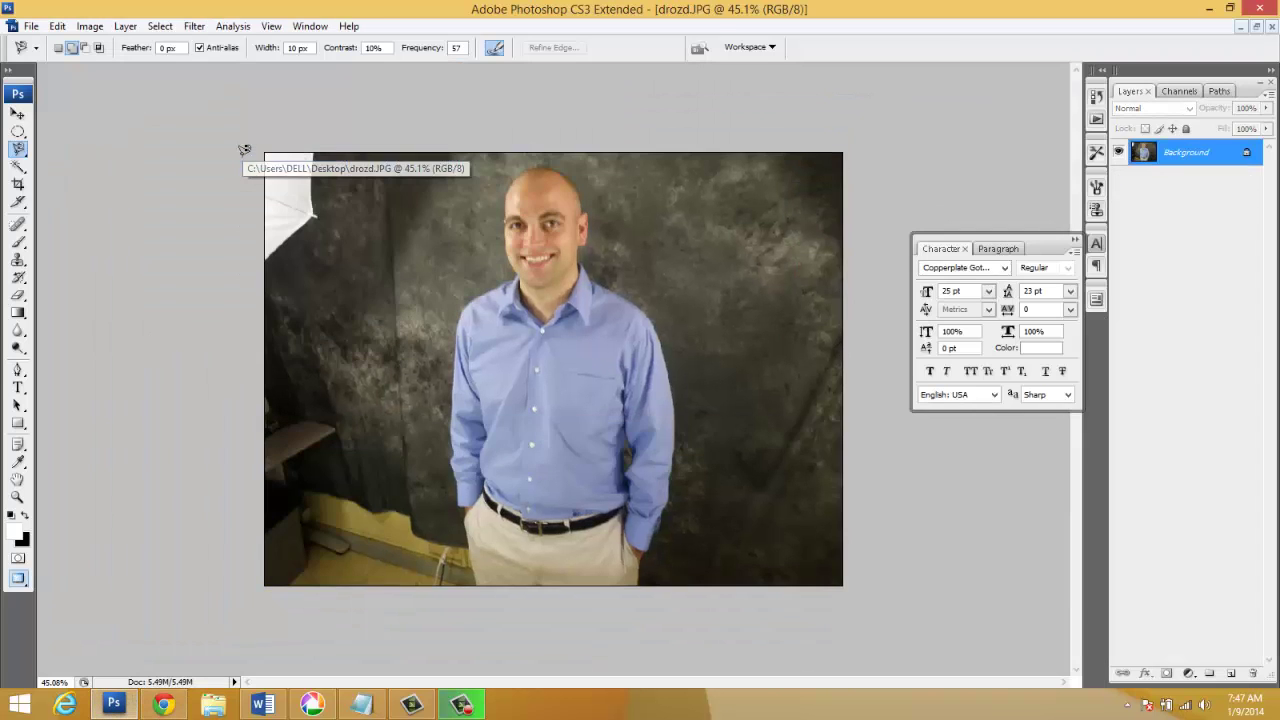
{"action": "scroll", "coordinate": [500, 301], "scroll_direction": "up", "scroll_amount": 2}
{"action": "scroll", "coordinate": [576, 313], "scroll_direction": "up", "scroll_amount": 3}
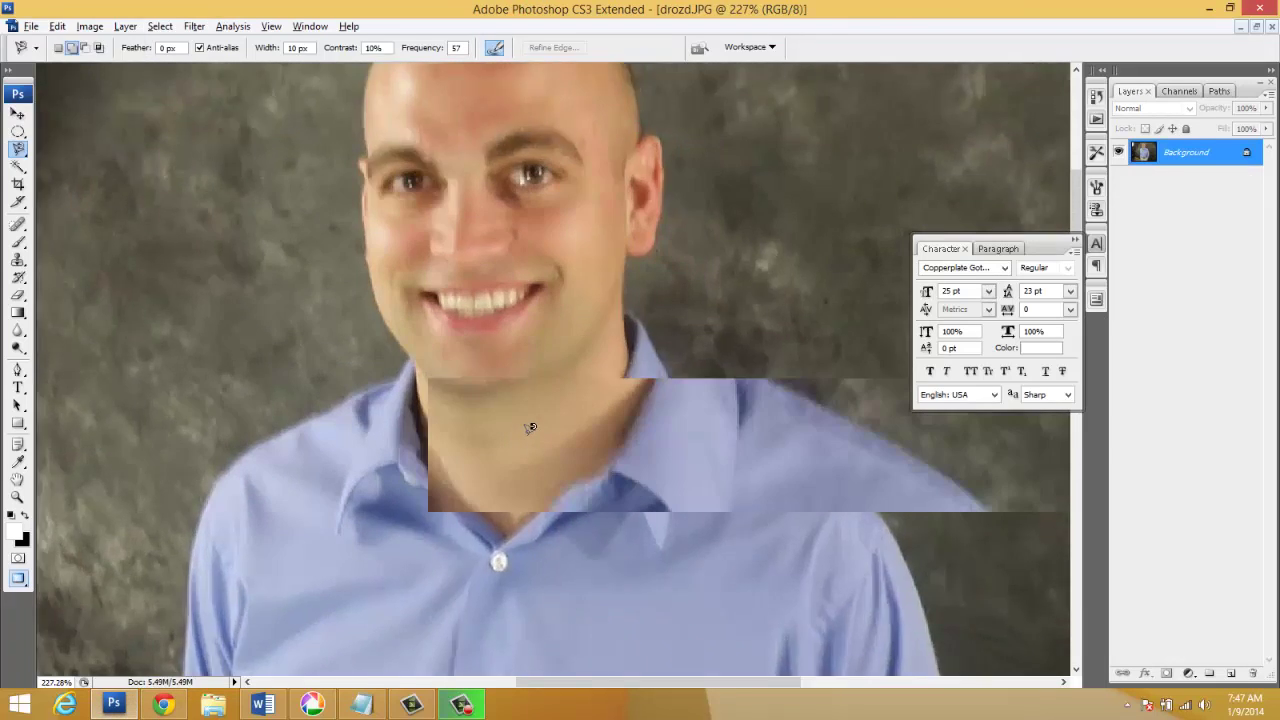
{"action": "scroll", "coordinate": [577, 463], "scroll_direction": "down", "scroll_amount": 1}
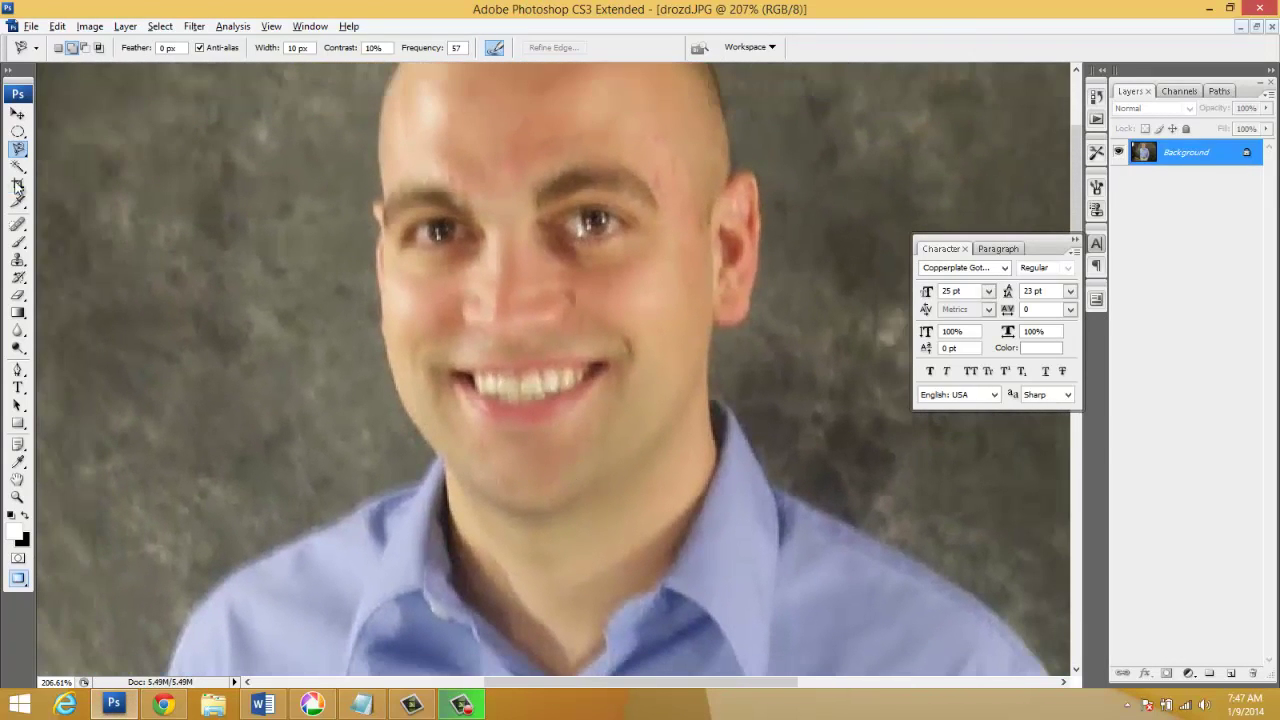
Switch to the Magnetic Lasso and trace along the edge of the teeth.
{"action": "left_click", "coordinate": [18, 148]}
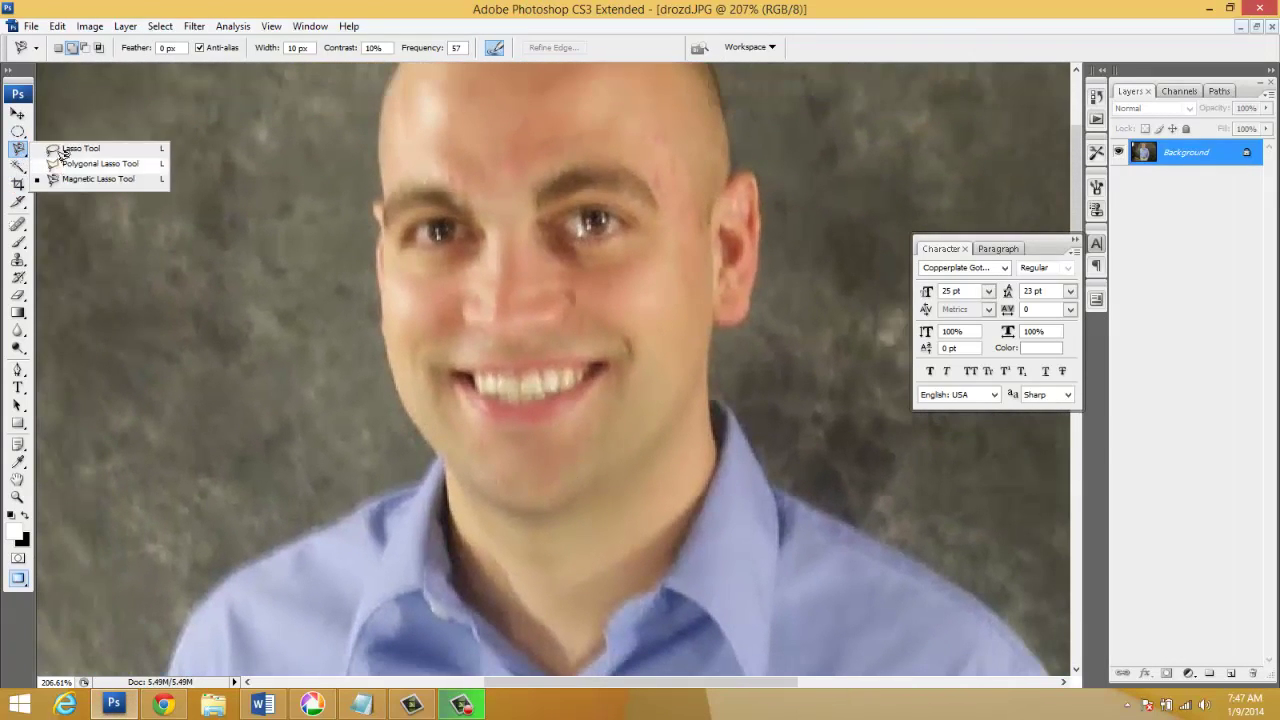
{"action": "left_click", "coordinate": [58, 146]}
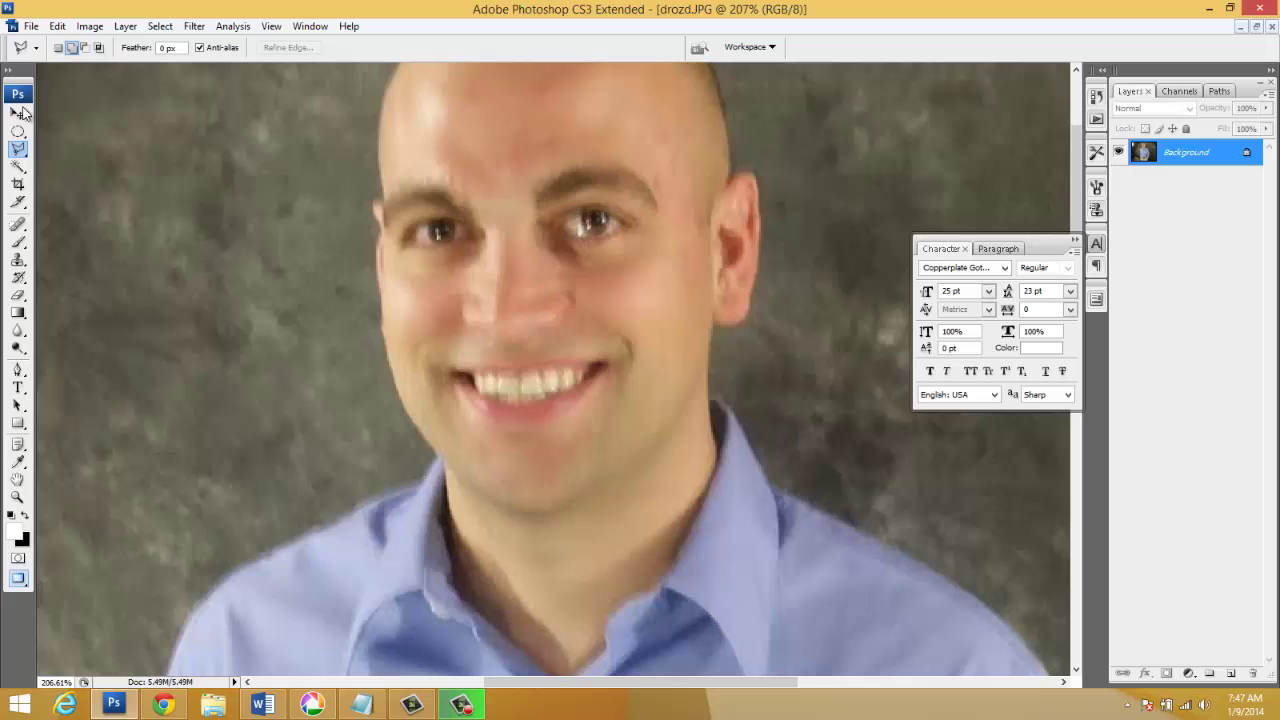
{"action": "left_click", "coordinate": [18, 148]}
{"action": "left_click", "coordinate": [100, 179]}
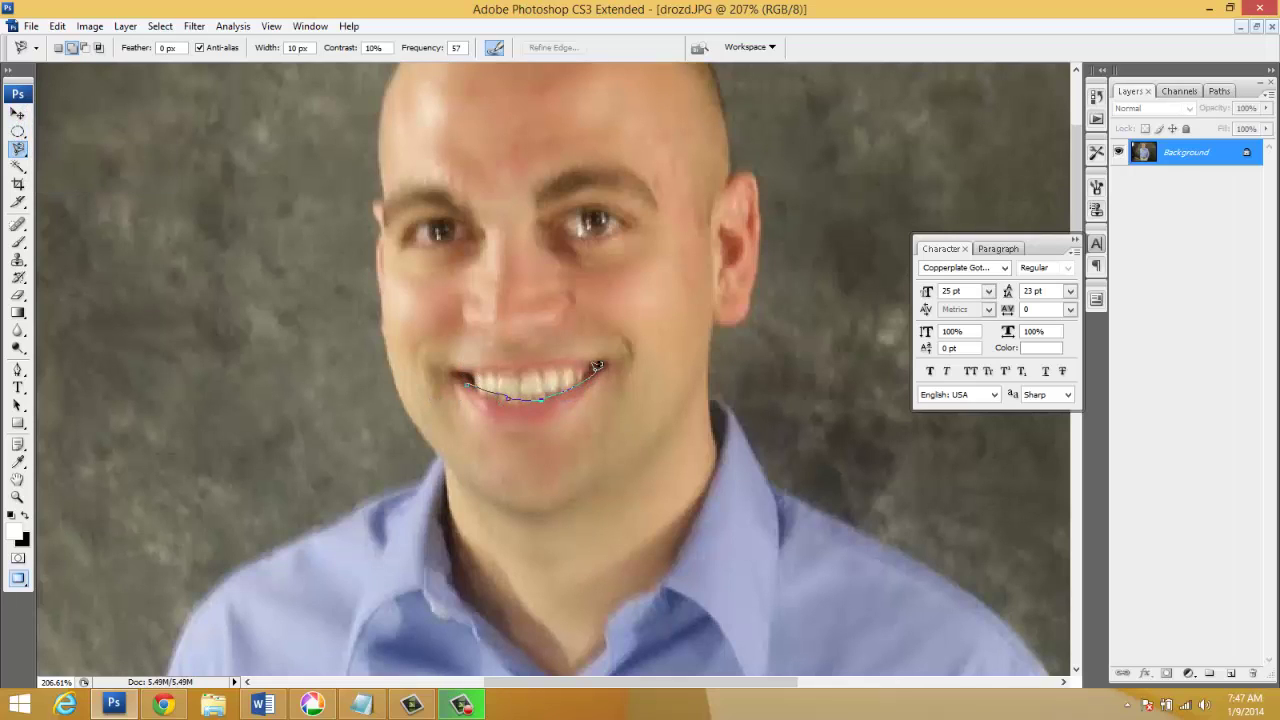
{"action": "left_click_drag", "start_coordinate": [542, 360], "coordinate": [481, 366]}
Close the teeth selection and whiten them with Hue/Saturation: Yellows saturation -98, lightness +33.
{"action": "key", "text": "Return"}
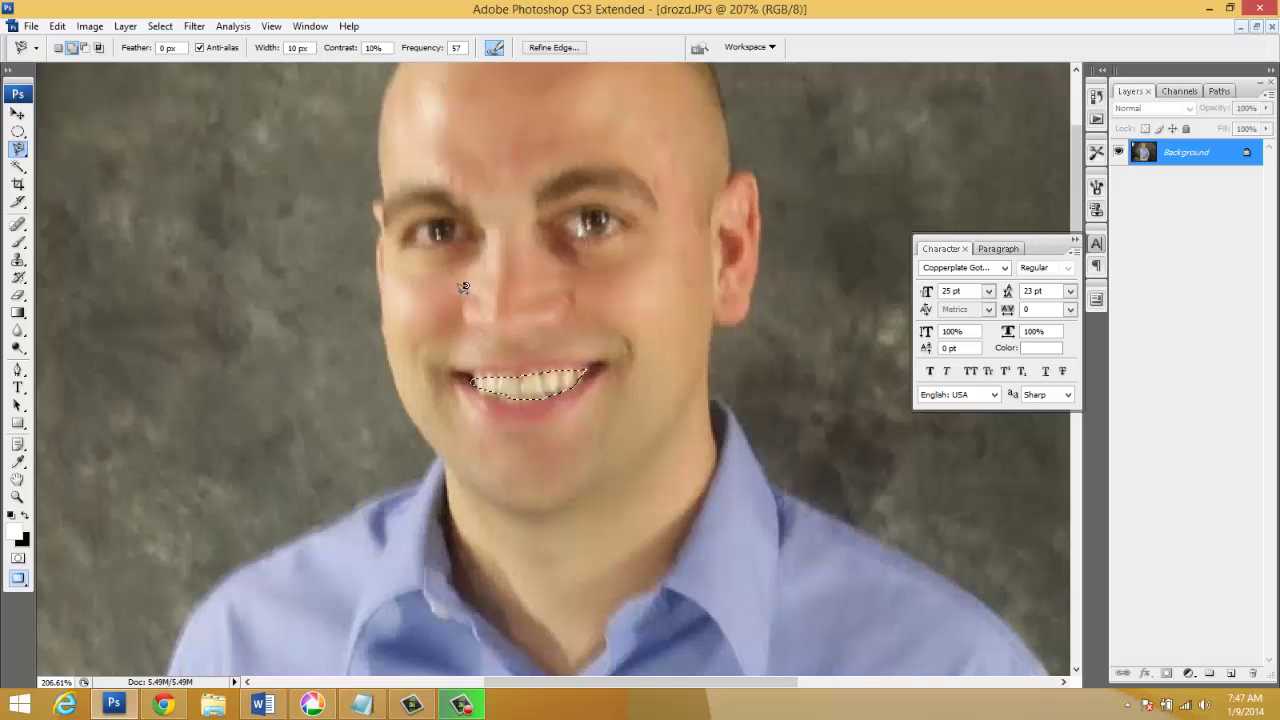
{"action": "key", "text": "ctrl+u"}
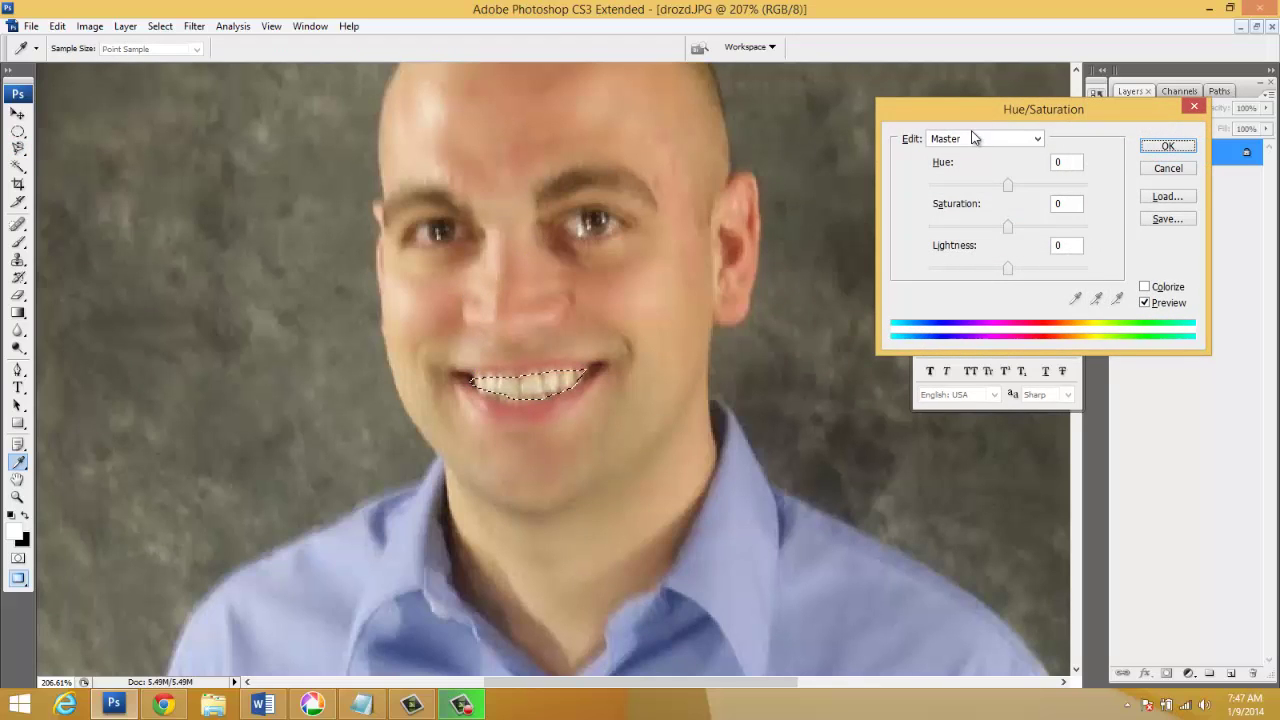
{"action": "left_click", "coordinate": [978, 138]}
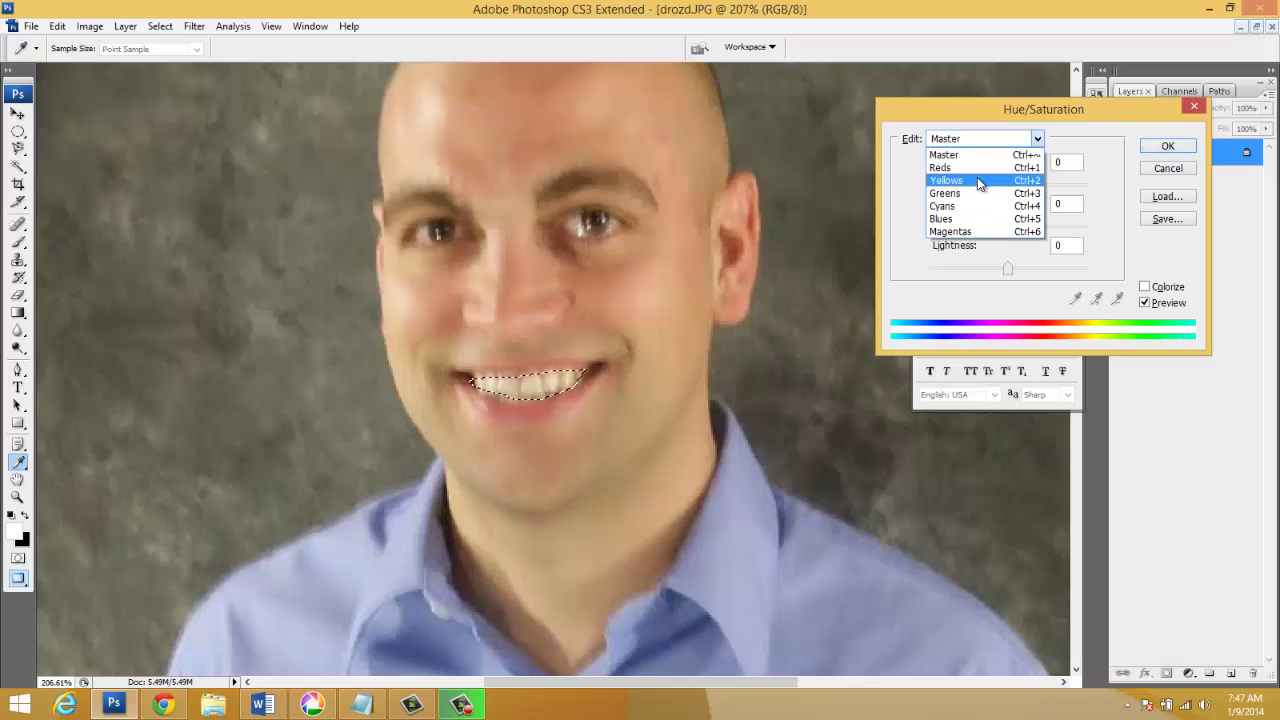
{"action": "left_click", "coordinate": [977, 180]}
{"action": "left_click_drag", "start_coordinate": [1006, 226], "coordinate": [1017, 275]}
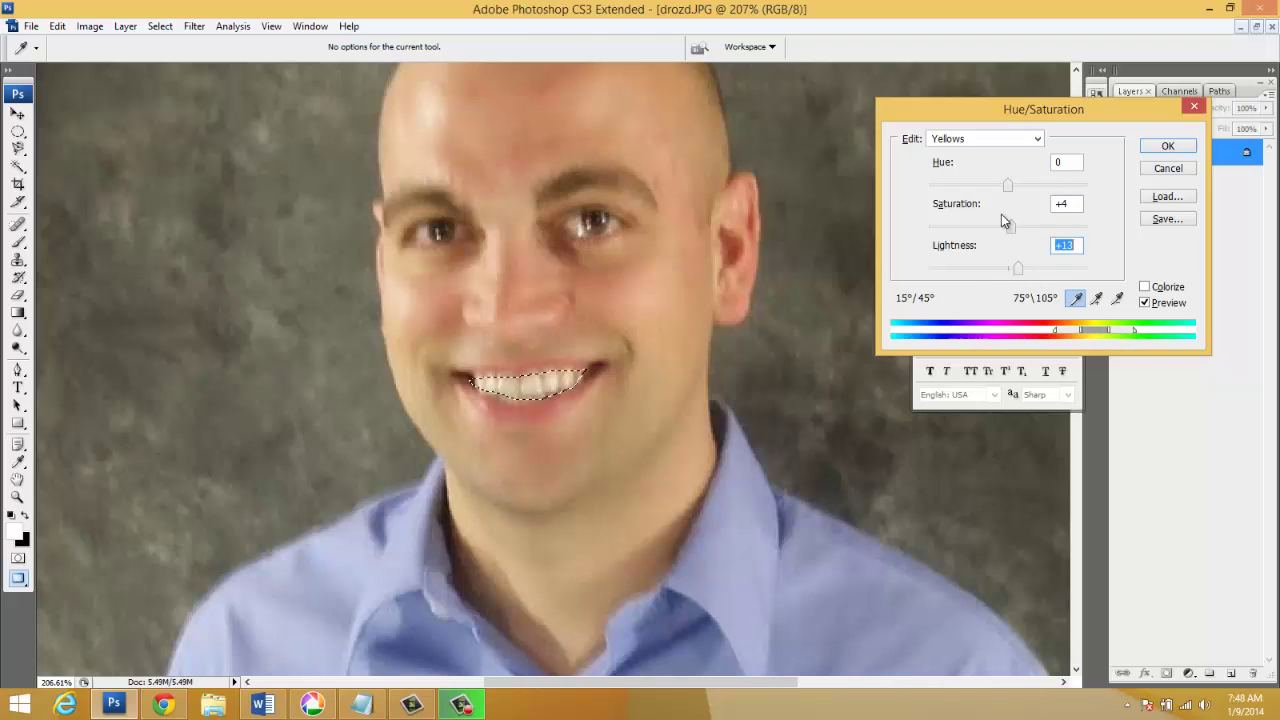
{"action": "left_click_drag", "start_coordinate": [1010, 224], "coordinate": [930, 230]}
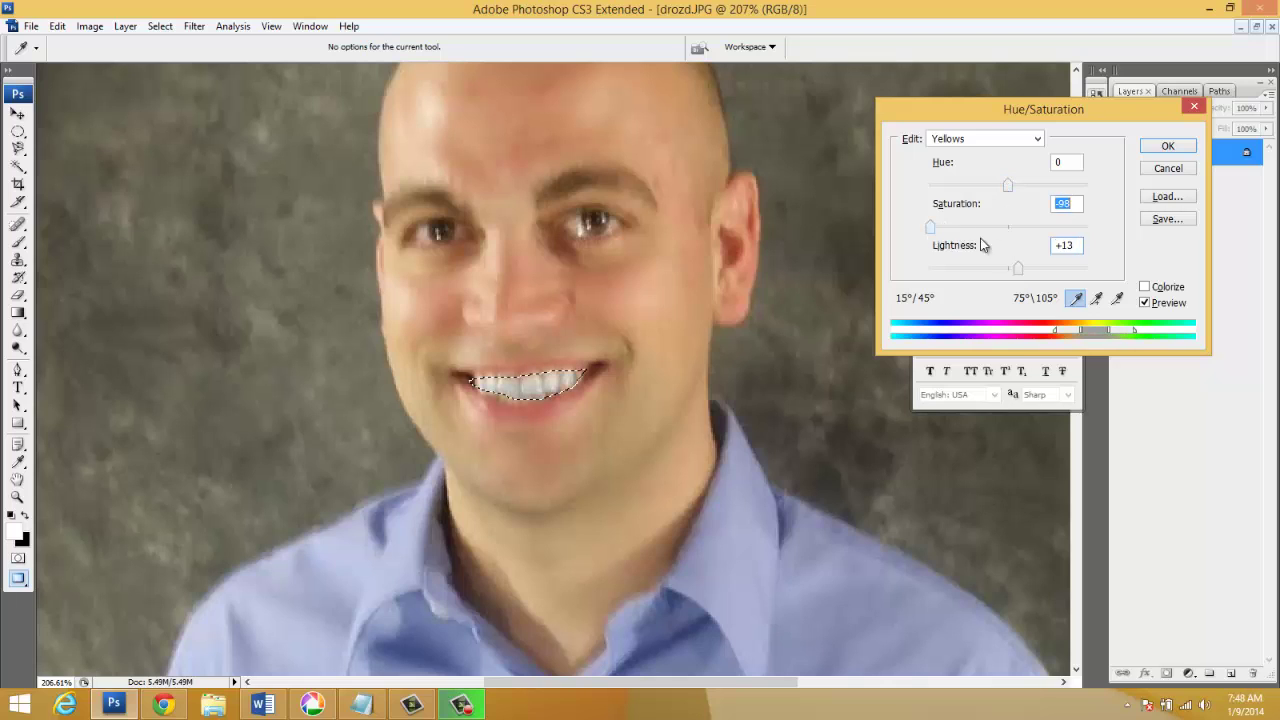
{"action": "left_click_drag", "start_coordinate": [1015, 274], "coordinate": [1028, 274]}
{"action": "left_click", "coordinate": [1163, 147]}
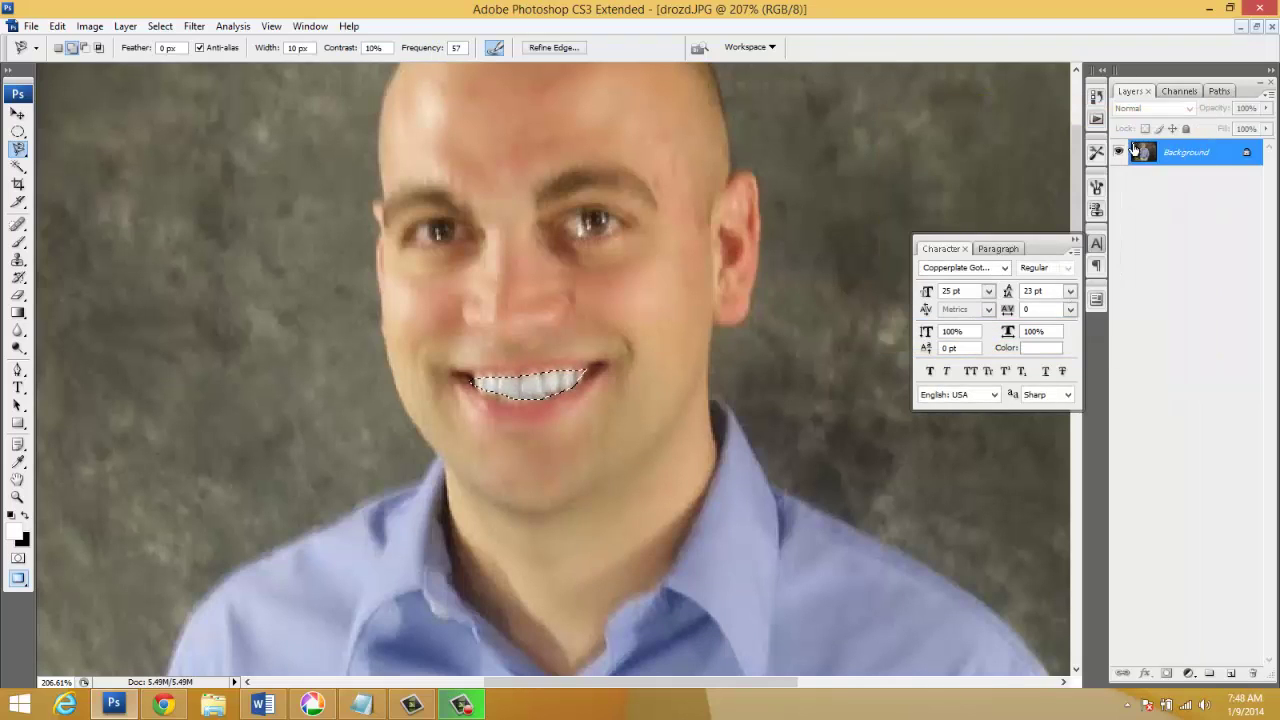
Deselect, briefly reselect to compare, then deselect again to view the whitened teeth.
{"action": "key", "text": "ctrl+d"}
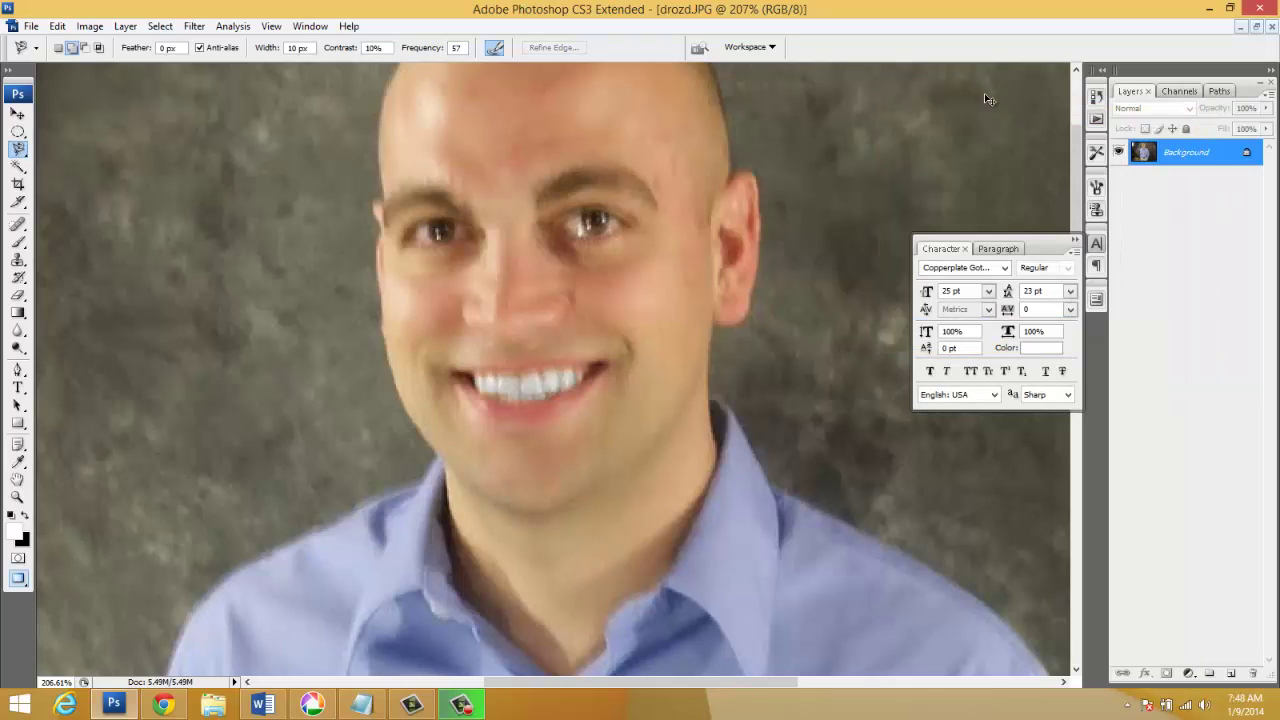
{"action": "key", "text": "ctrl+shift+d"}
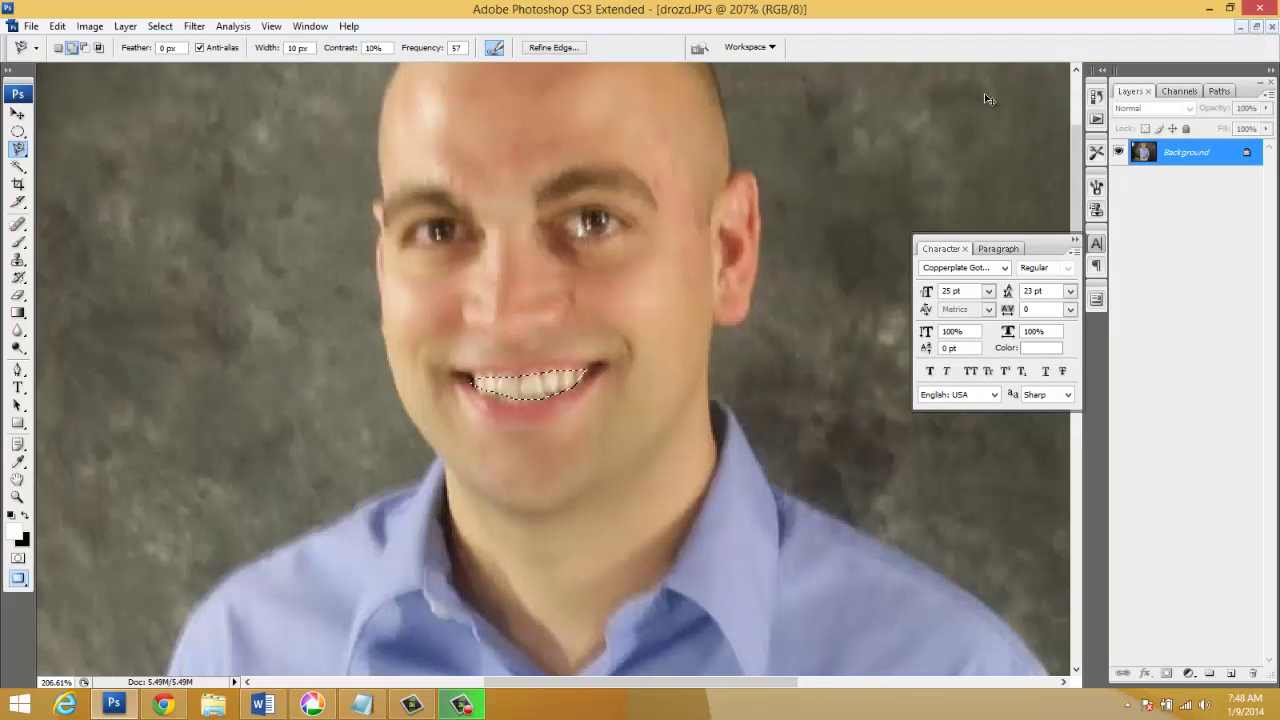
{"action": "key", "text": "ctrl+d"}
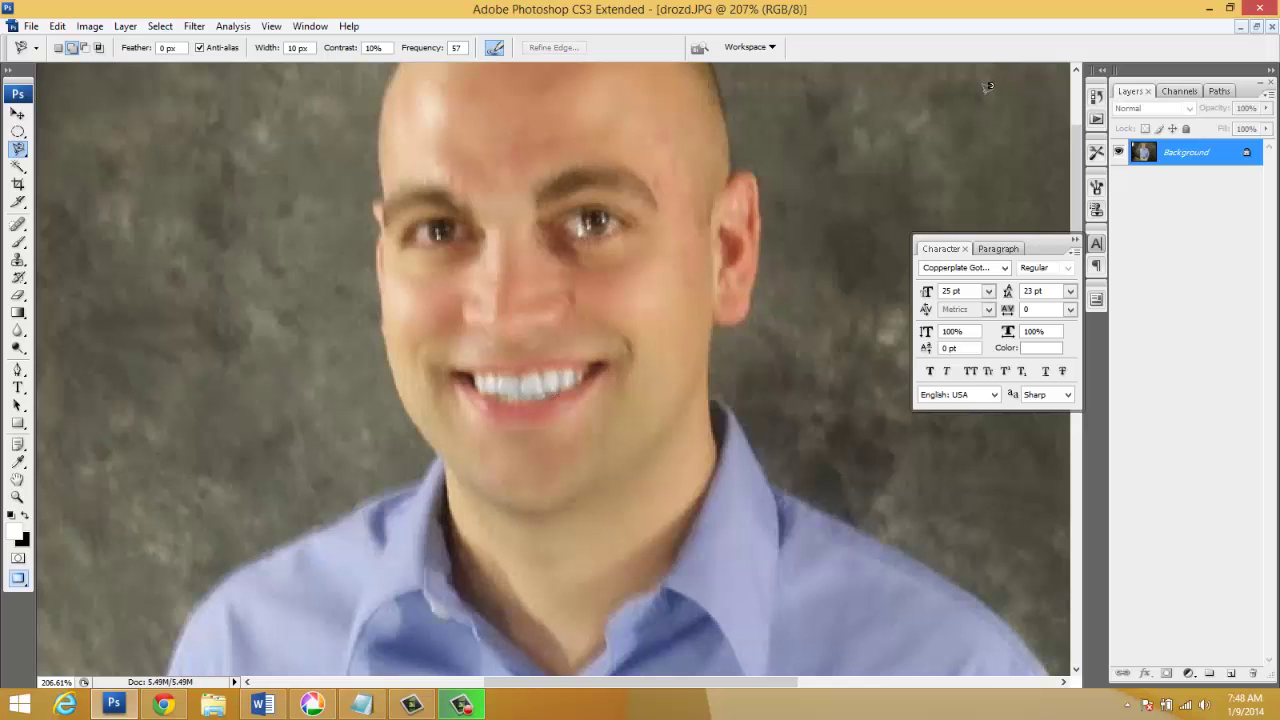
{"action": "scroll", "coordinate": [397, 317], "scroll_direction": "down", "scroll_amount": 3}
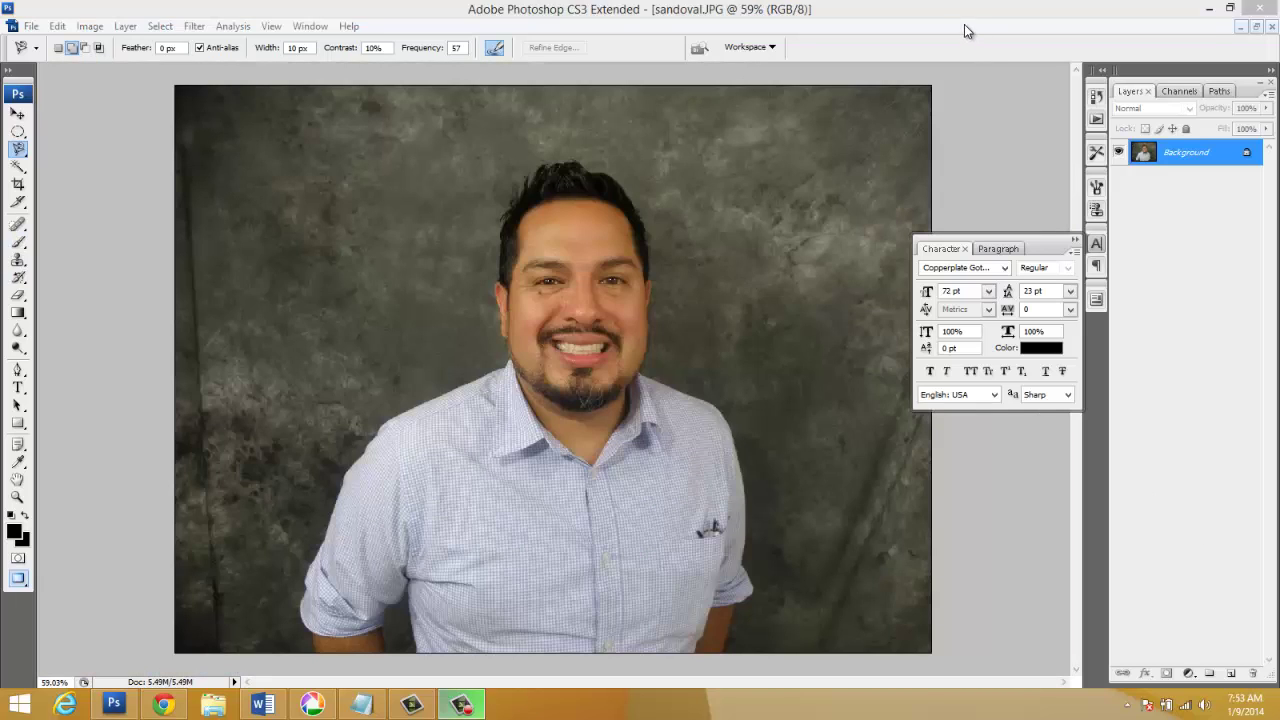
Trace the man's head and torso in sandoval.JPG with the Magnetic Lasso into a closed selection.
{"action": "left_click", "coordinate": [964, 30]}
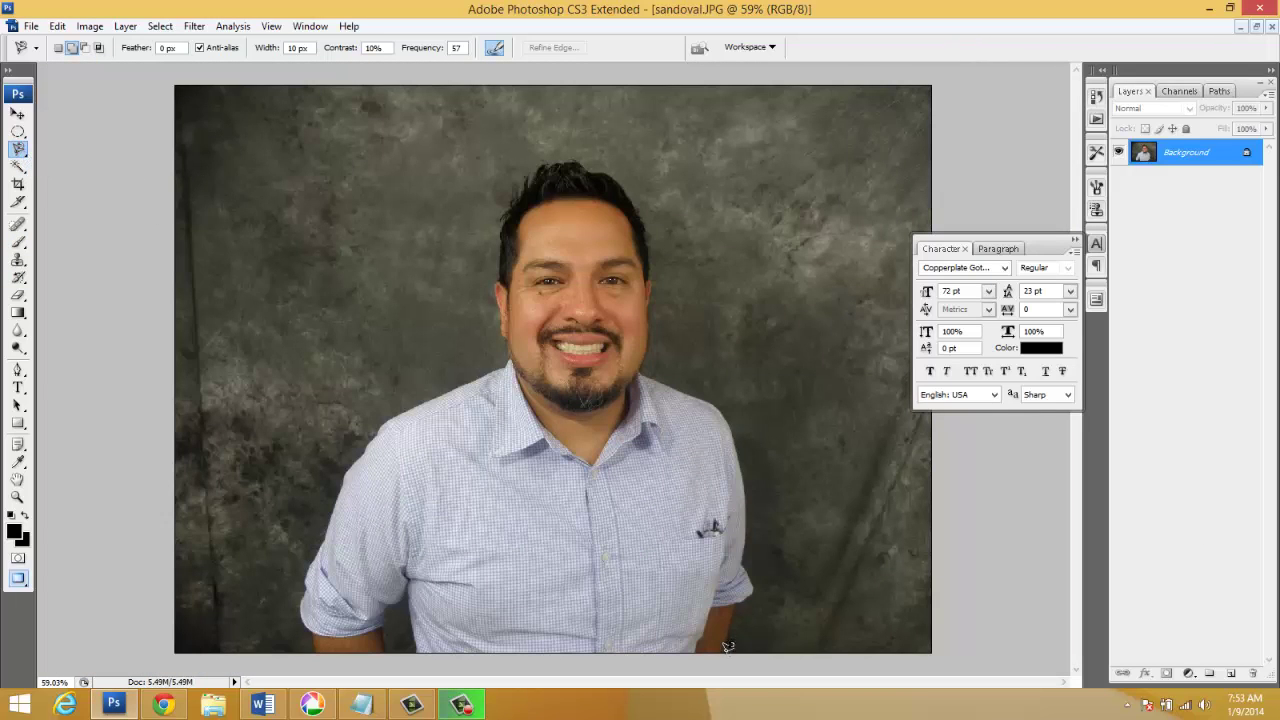
{"action": "mouse_move", "coordinate": [734, 570]}
{"action": "left_mouse_down"}
{"action": "mouse_move", "coordinate": [744, 497]}
{"action": "mouse_move", "coordinate": [725, 403]}
{"action": "mouse_move", "coordinate": [644, 355]}
{"action": "mouse_move", "coordinate": [647, 204]}
{"action": "mouse_move", "coordinate": [627, 178]}
{"action": "mouse_move", "coordinate": [559, 168]}
{"action": "mouse_move", "coordinate": [515, 186]}
{"action": "mouse_move", "coordinate": [499, 320]}
{"action": "left_mouse_up"}
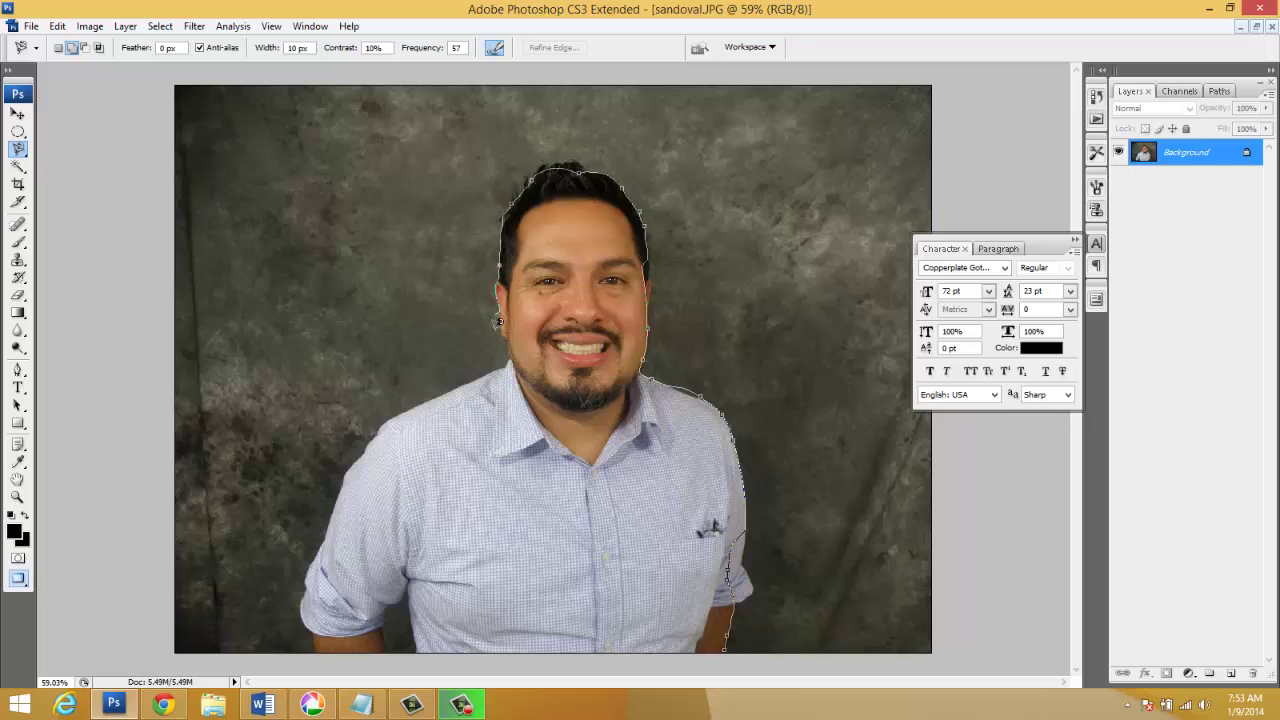
{"action": "mouse_move", "coordinate": [463, 387]}
{"action": "left_mouse_down"}
{"action": "mouse_move", "coordinate": [363, 453]}
{"action": "mouse_move", "coordinate": [338, 498]}
{"action": "mouse_move", "coordinate": [308, 613]}
{"action": "mouse_move", "coordinate": [317, 625]}
{"action": "mouse_move", "coordinate": [699, 656]}
{"action": "left_mouse_up"}
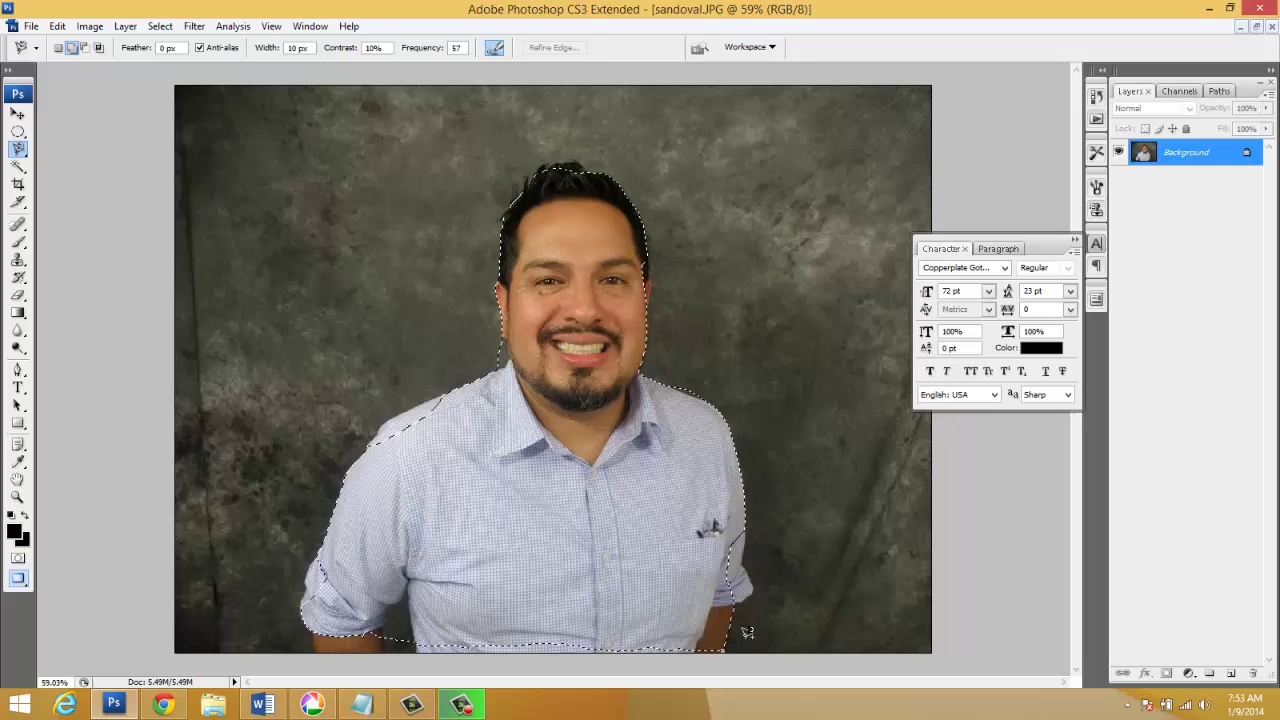
{"action": "double_click", "coordinate": [768, 554]}
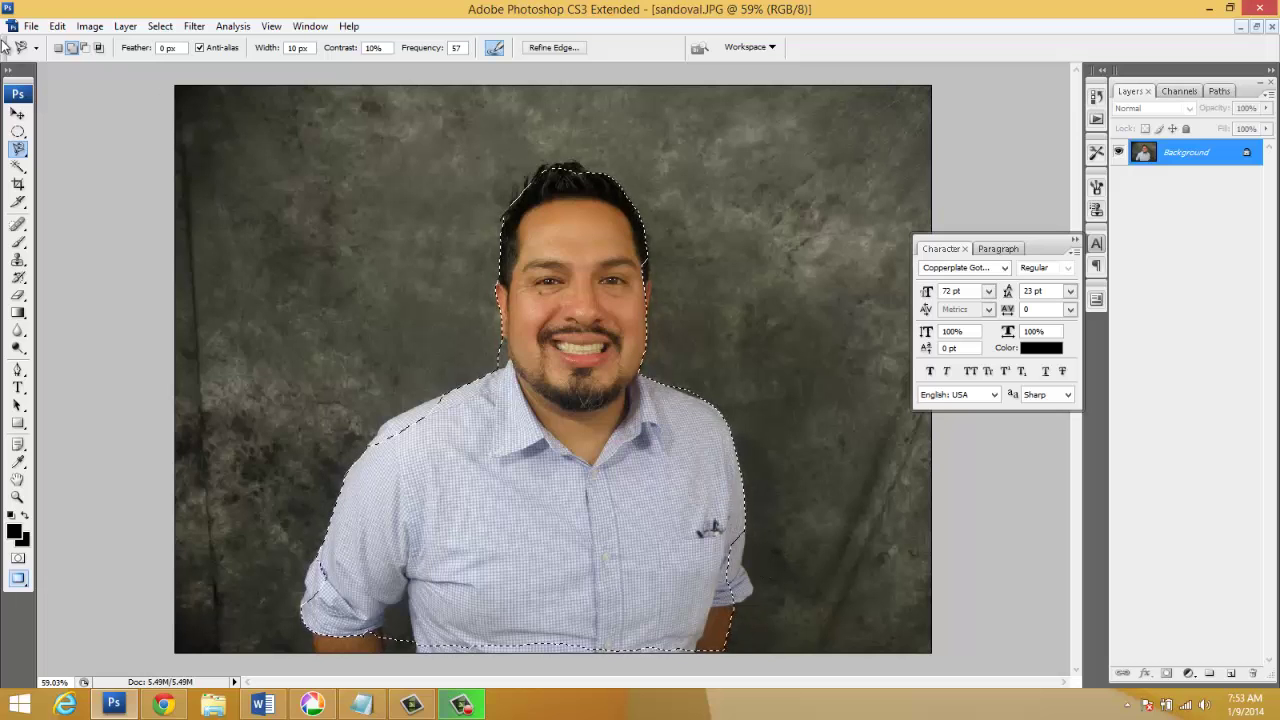
Start a new document from the File menu, then cancel the setup.
{"action": "left_click", "coordinate": [31, 26]}
{"action": "left_click", "coordinate": [28, 45]}
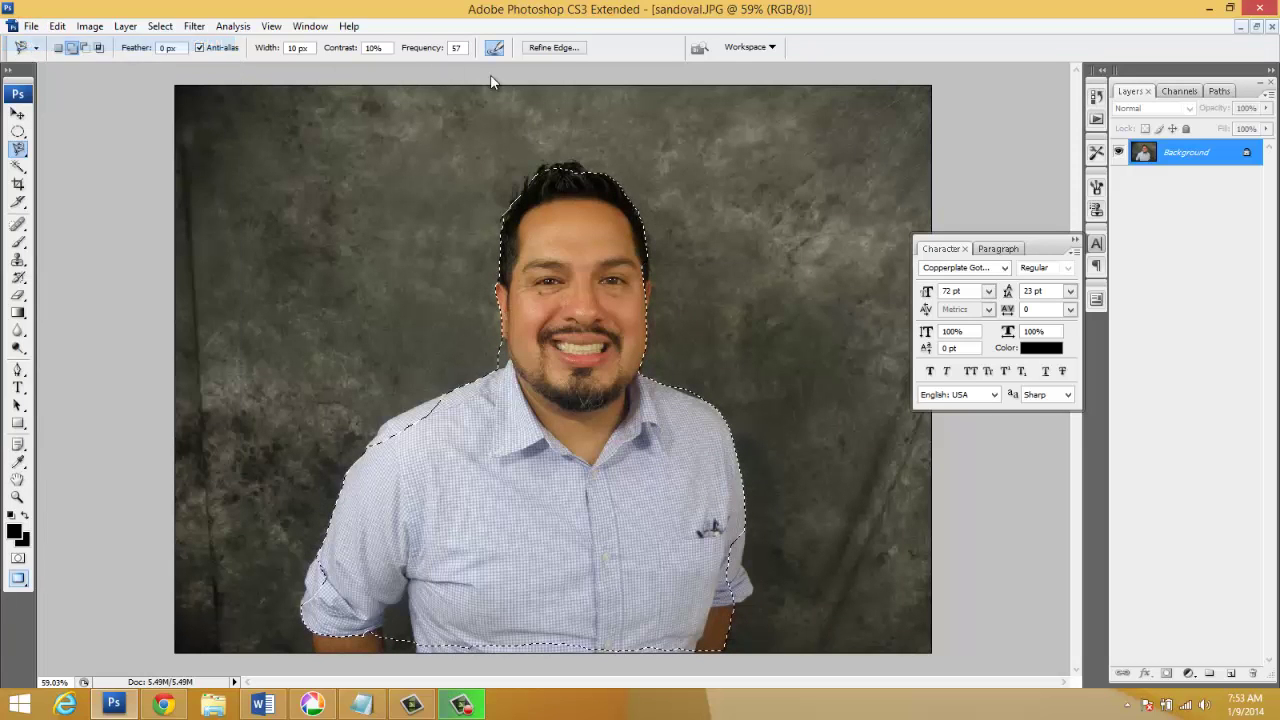
{"action": "key", "text": "Escape"}
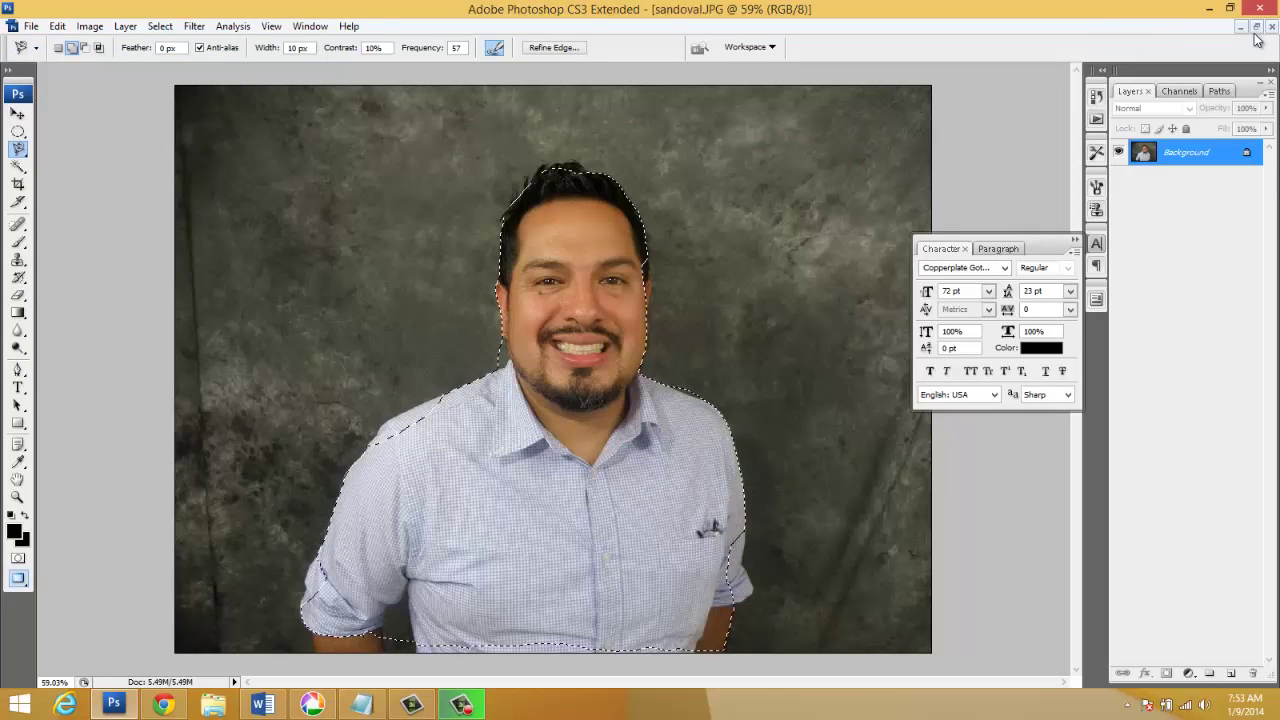
Create a new 943 × 1023 px white document from the clipboard and paste the cut-out man as Layer 1.
{"action": "left_click", "coordinate": [31, 26]}
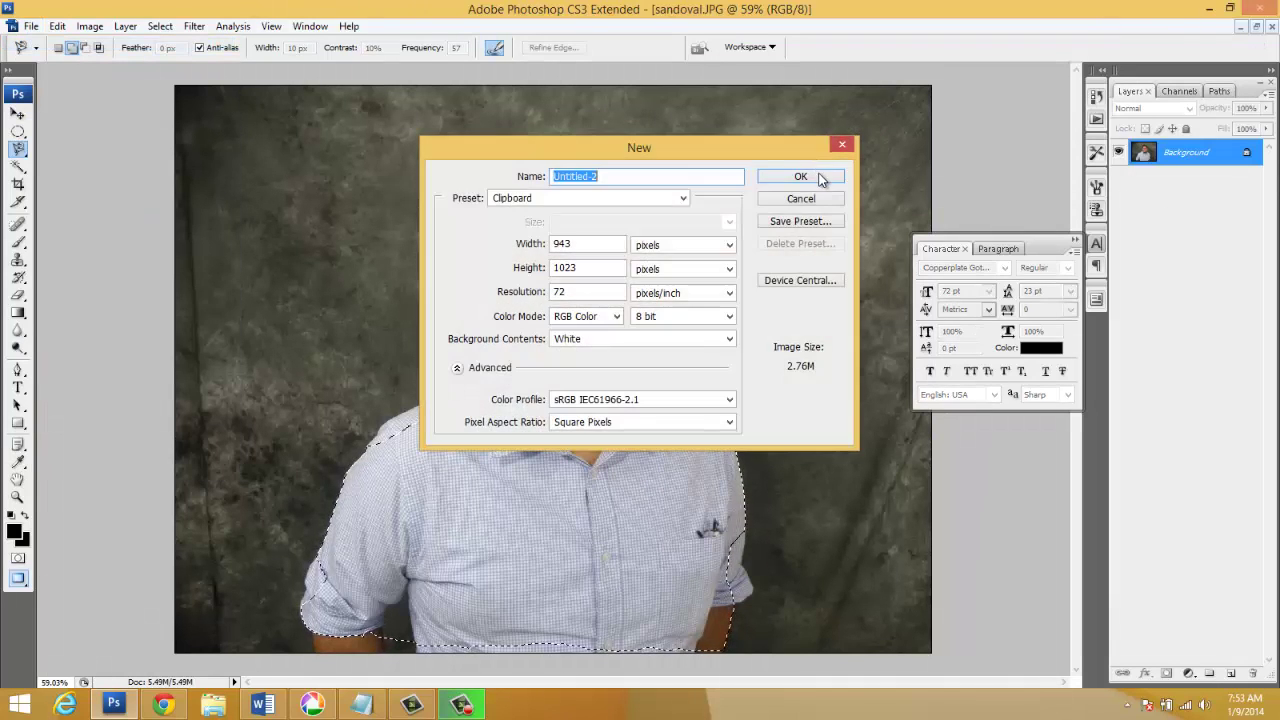
{"action": "left_click", "coordinate": [818, 178]}
{"action": "key", "text": "ctrl+v"}
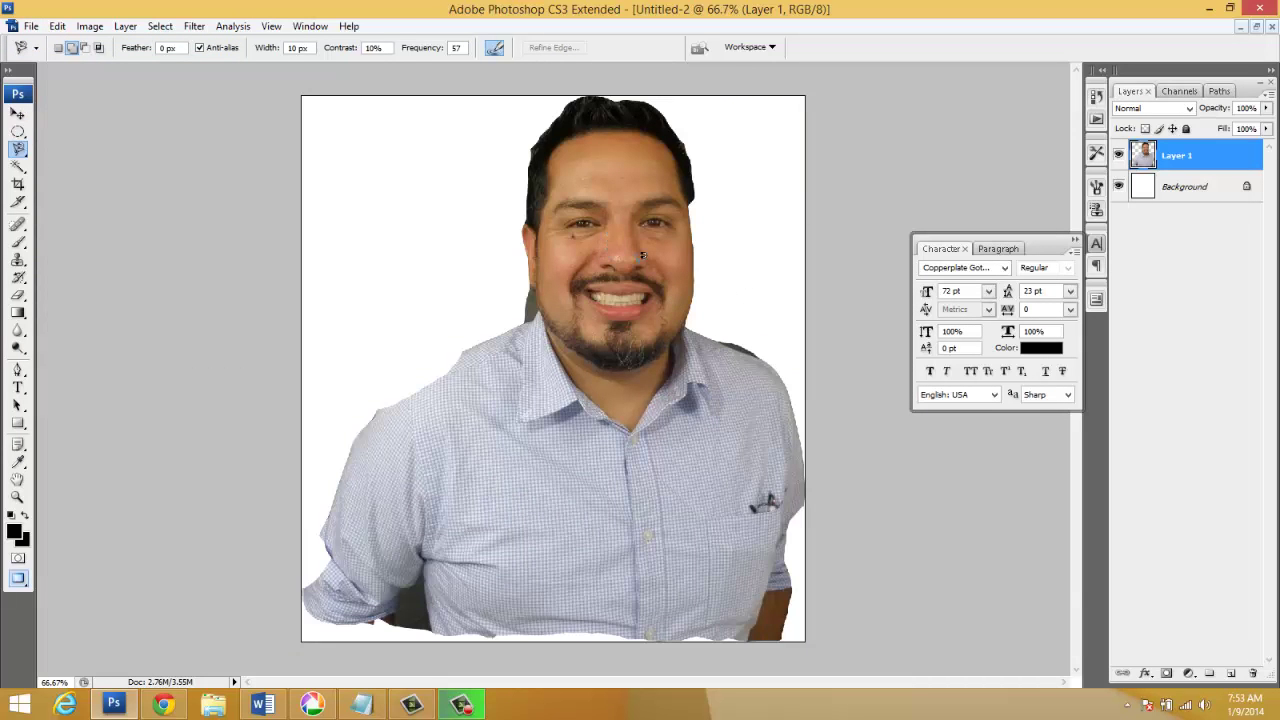
{"action": "scroll", "coordinate": [643, 256], "scroll_direction": "up", "scroll_amount": 5}
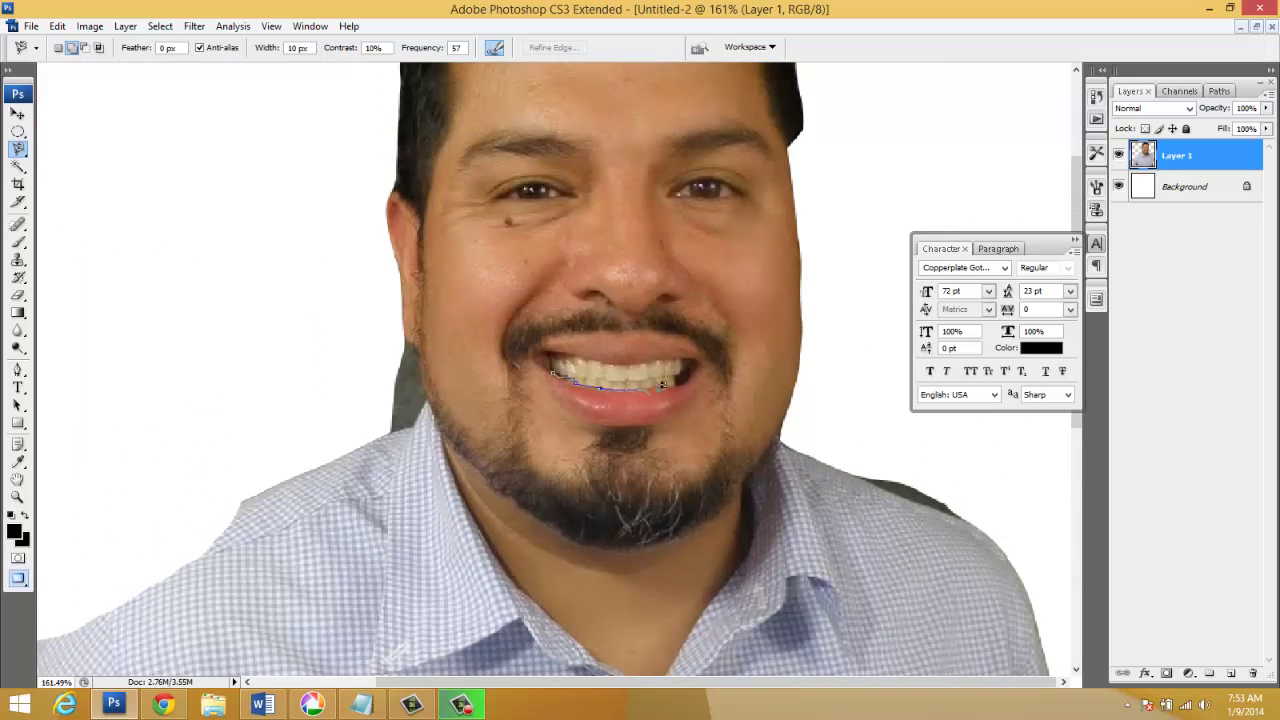
Select the teeth, set Hue/Saturation Yellows saturation to -71 with raised lightness, then deselect.
{"action": "left_click", "coordinate": [553, 362]}
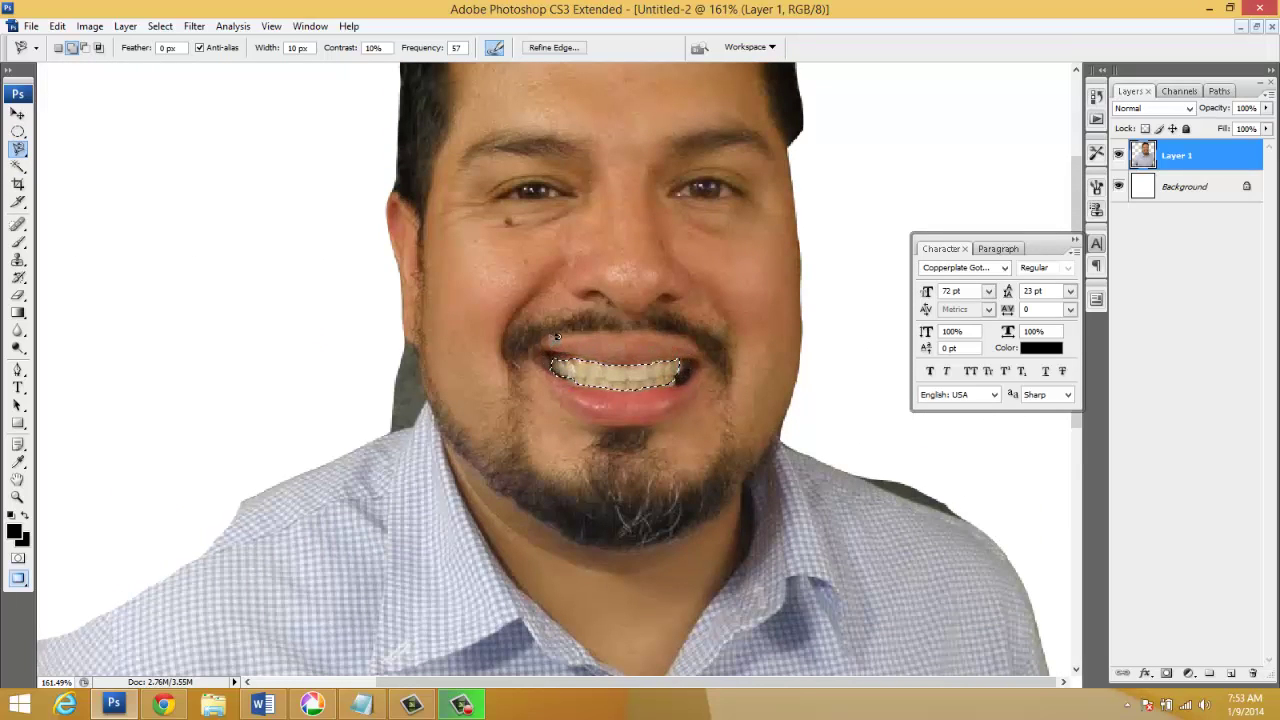
{"action": "key", "text": "ctrl+u"}
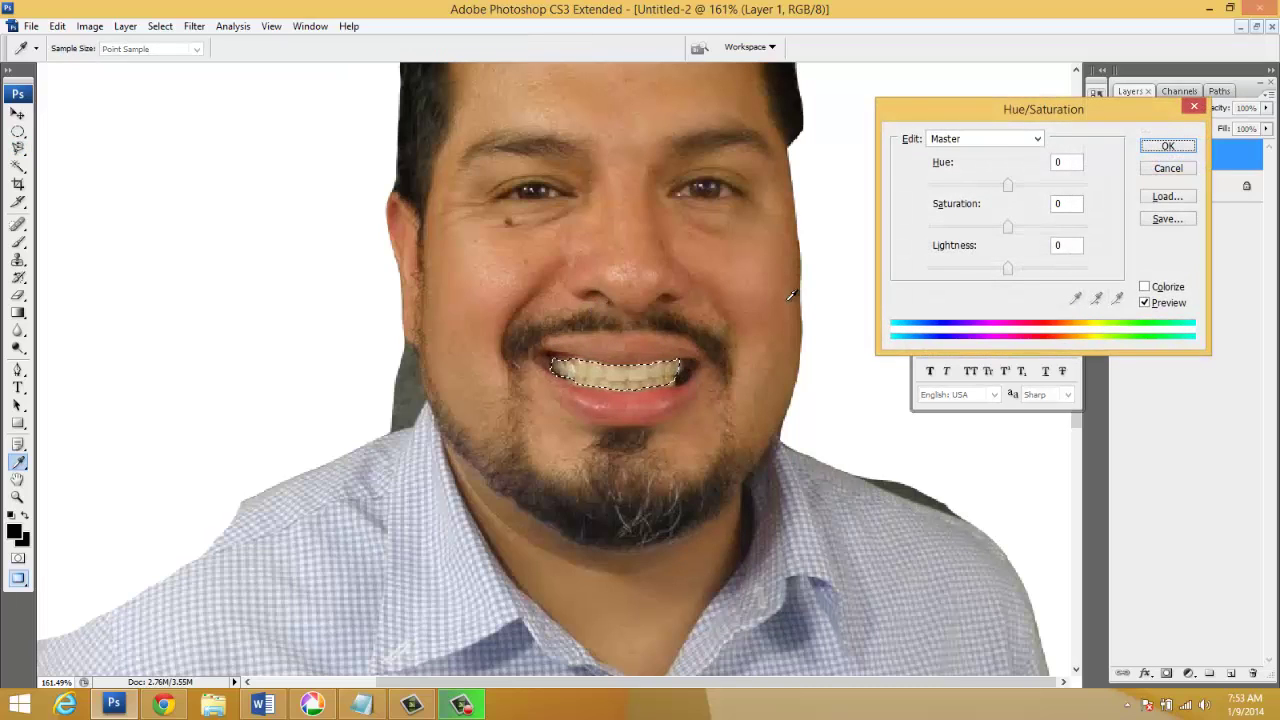
{"action": "left_click_drag", "start_coordinate": [960, 116], "coordinate": [863, 262]}
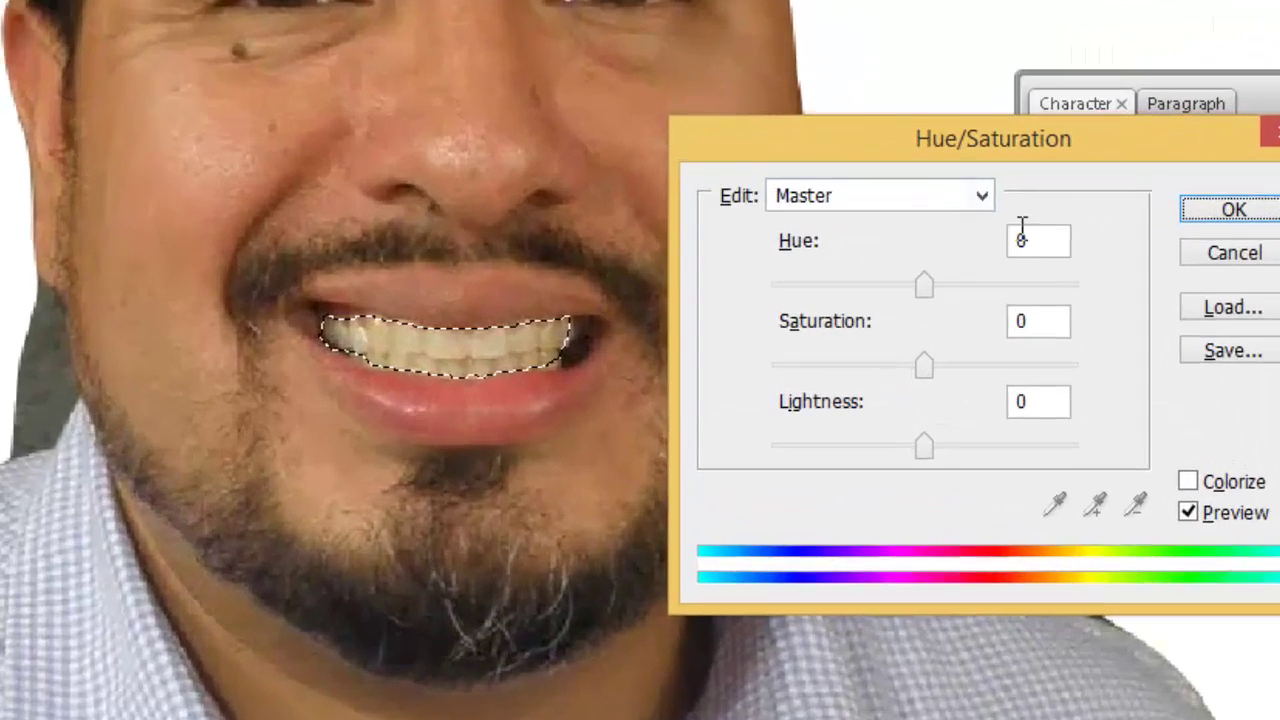
{"action": "left_click", "coordinate": [925, 248]}
{"action": "left_click", "coordinate": [1018, 236]}
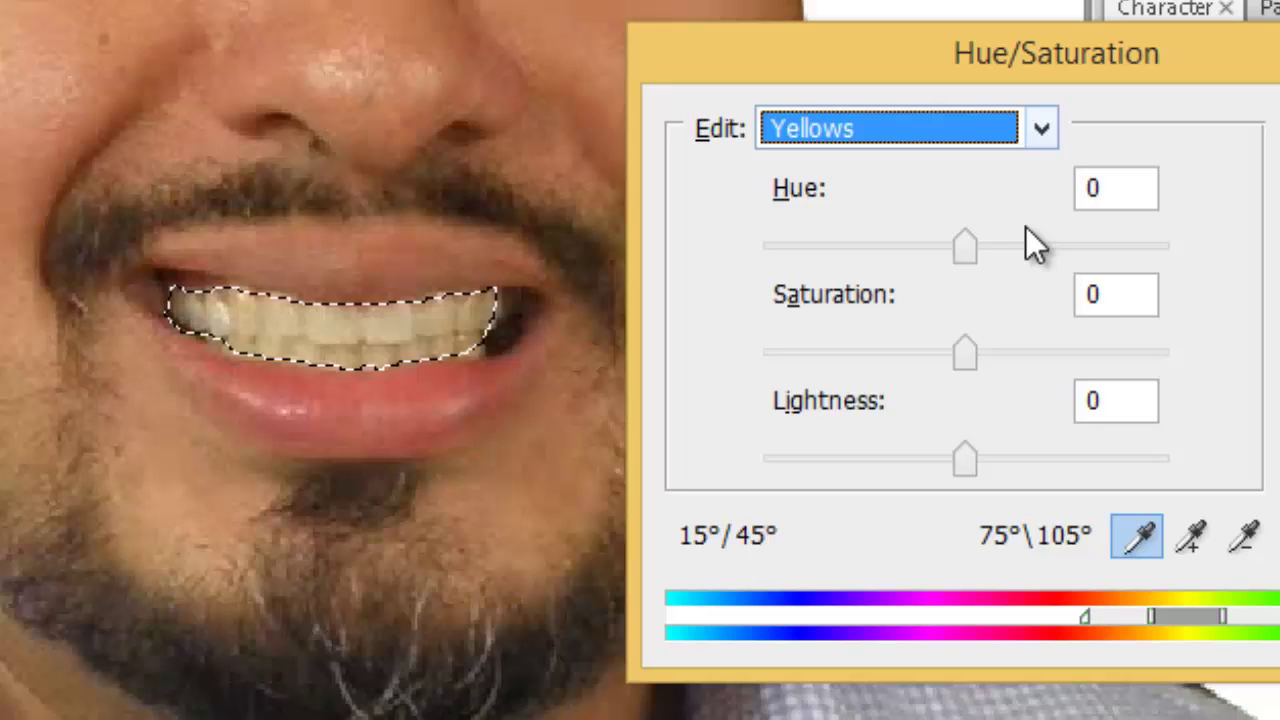
{"action": "left_click_drag", "start_coordinate": [976, 353], "coordinate": [817, 357]}
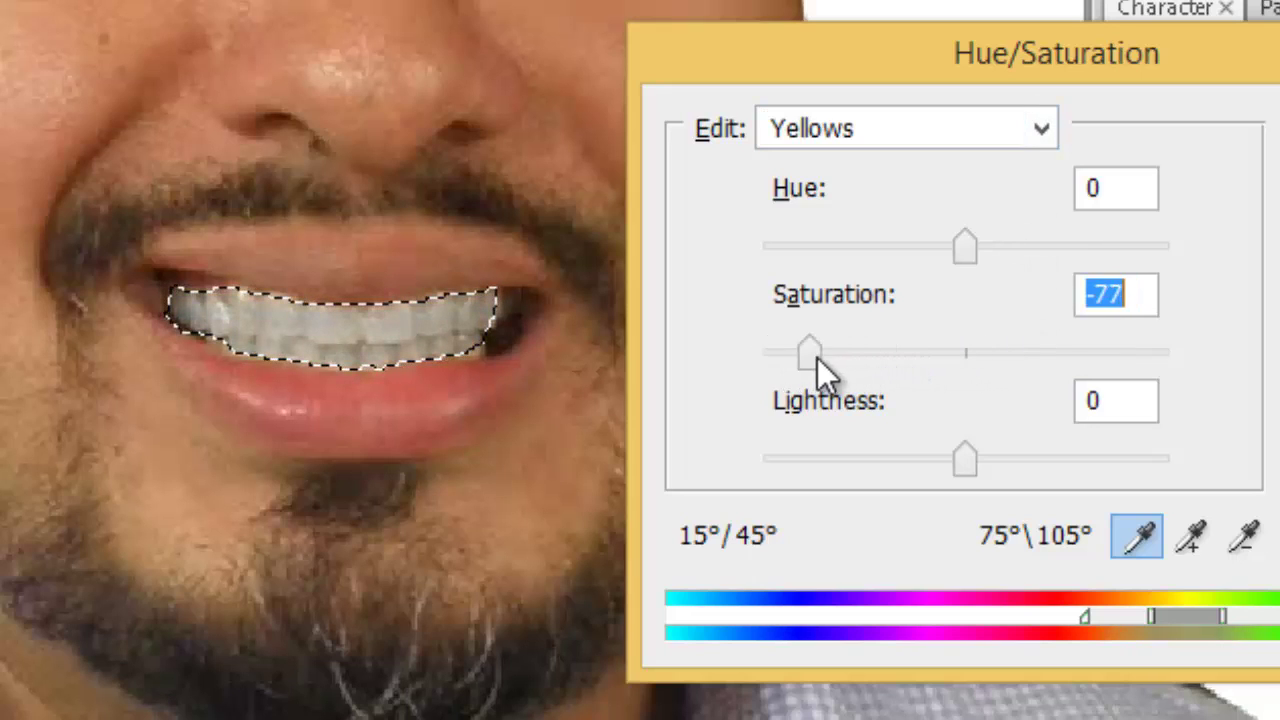
{"action": "left_click_drag", "start_coordinate": [966, 459], "coordinate": [1017, 459]}
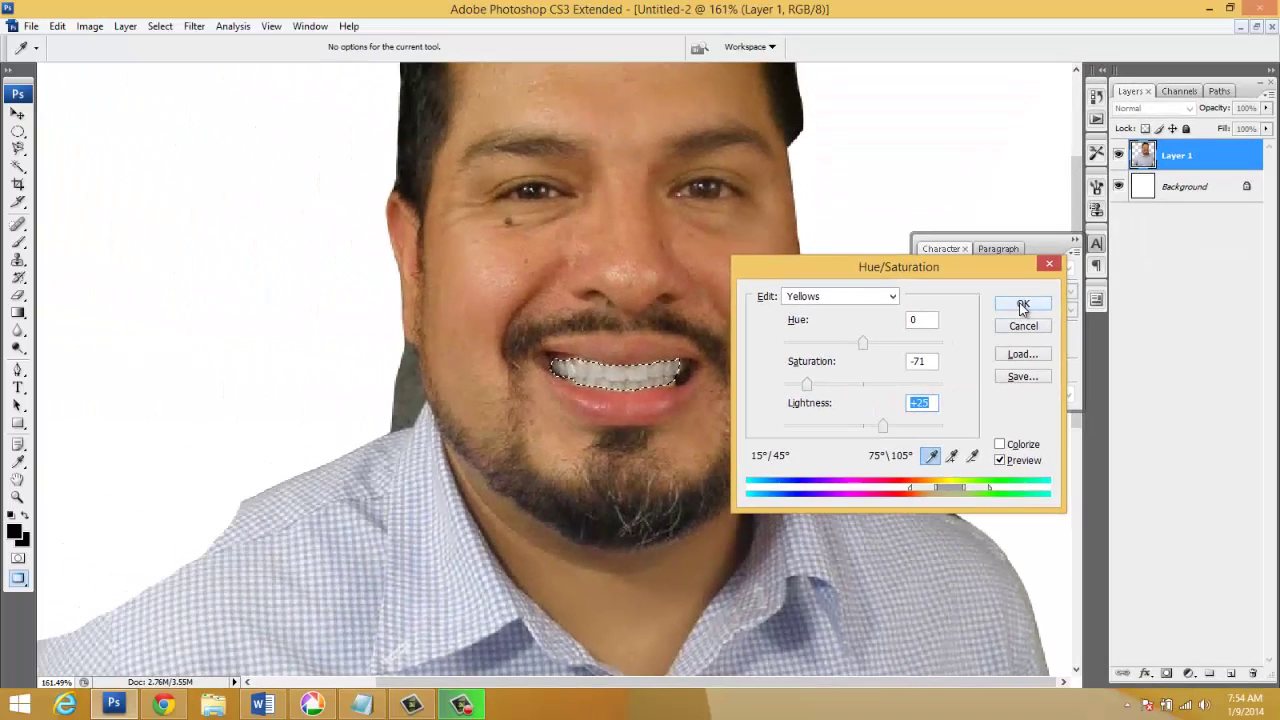
{"action": "left_click", "coordinate": [1014, 306]}
{"action": "key", "text": "ctrl+d"}
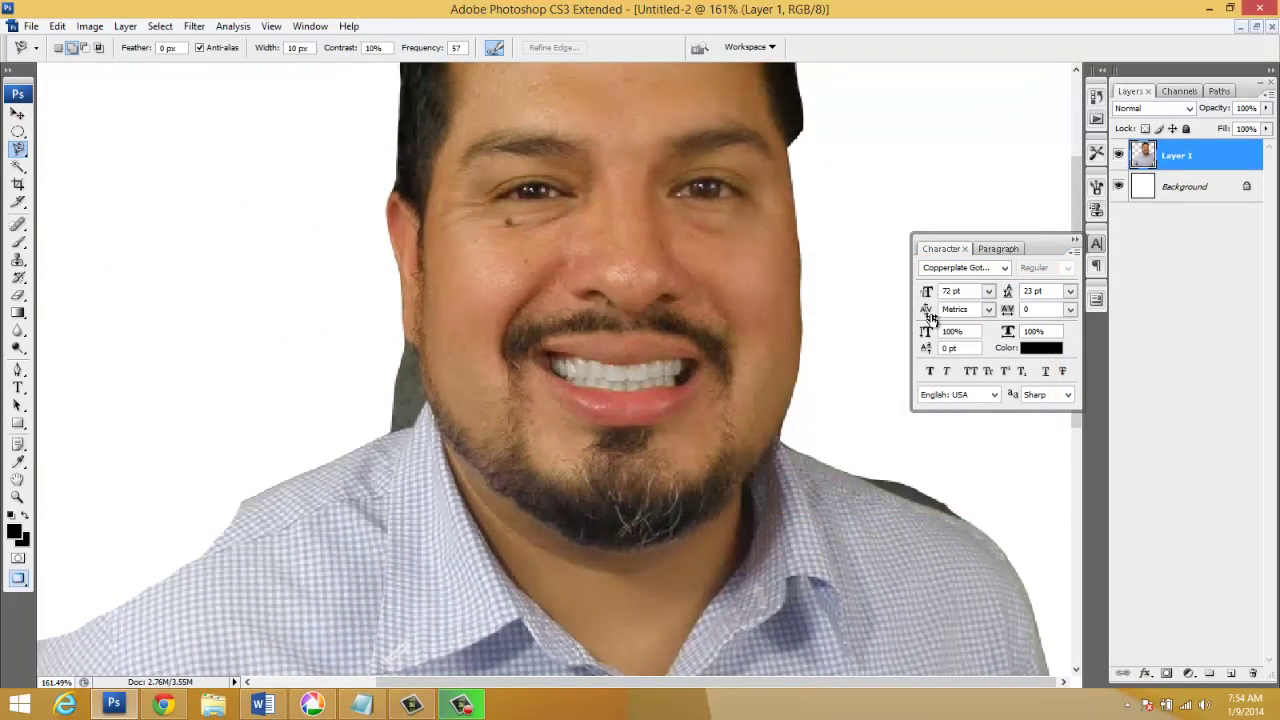
{"action": "scroll", "coordinate": [876, 350], "scroll_direction": "down", "scroll_amount": 3}
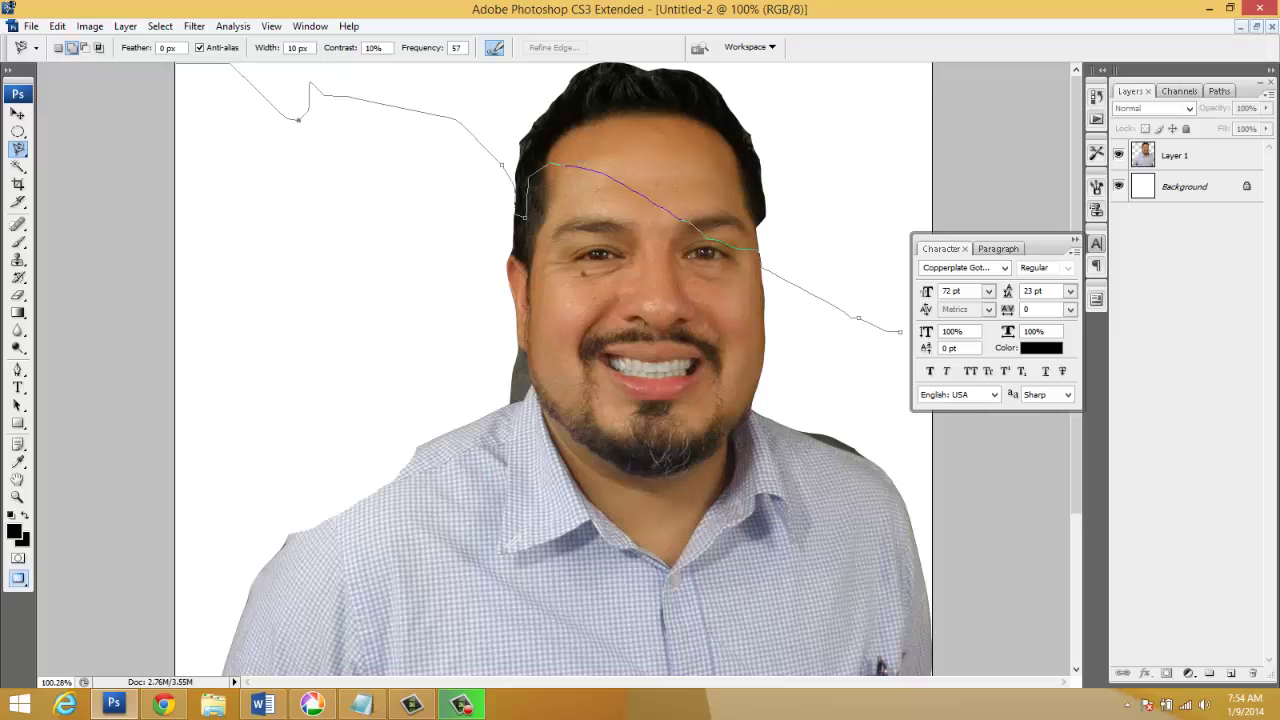
Make Layer 1 active and apply a Curves S-curve moving input 70→62 and 194→204.
{"action": "left_click", "coordinate": [90, 28]}
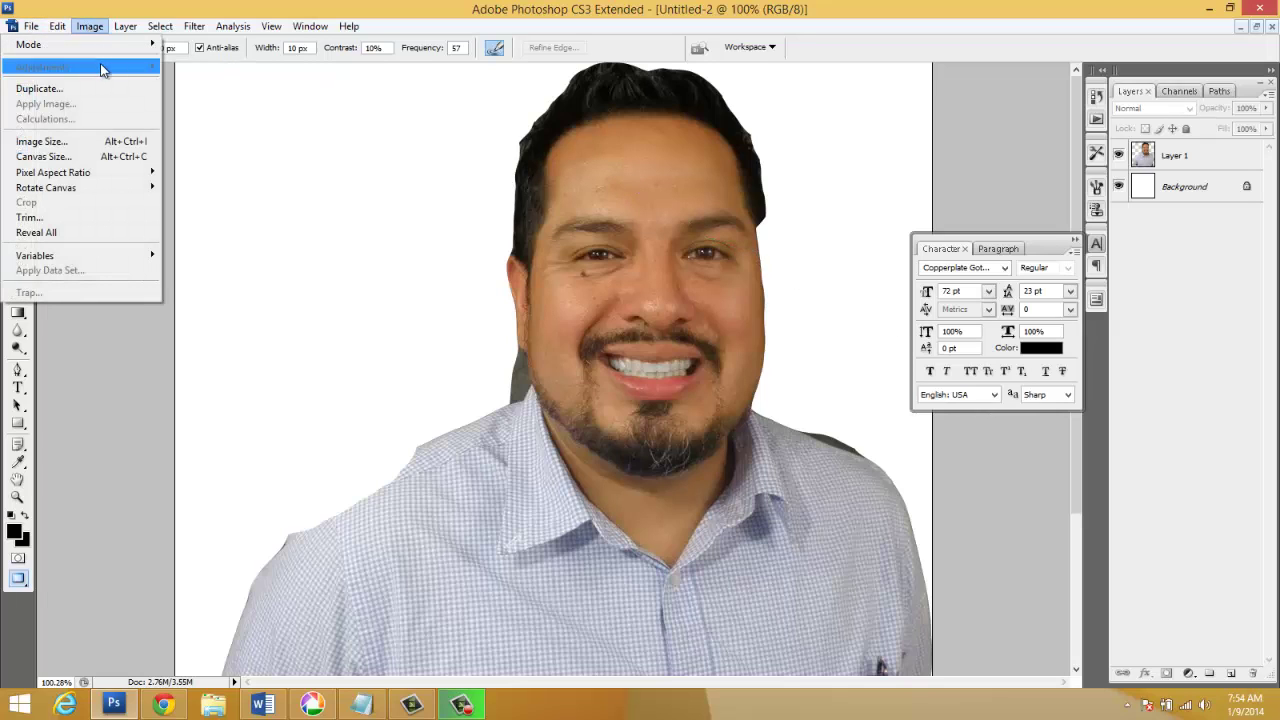
{"action": "left_click", "coordinate": [97, 30]}
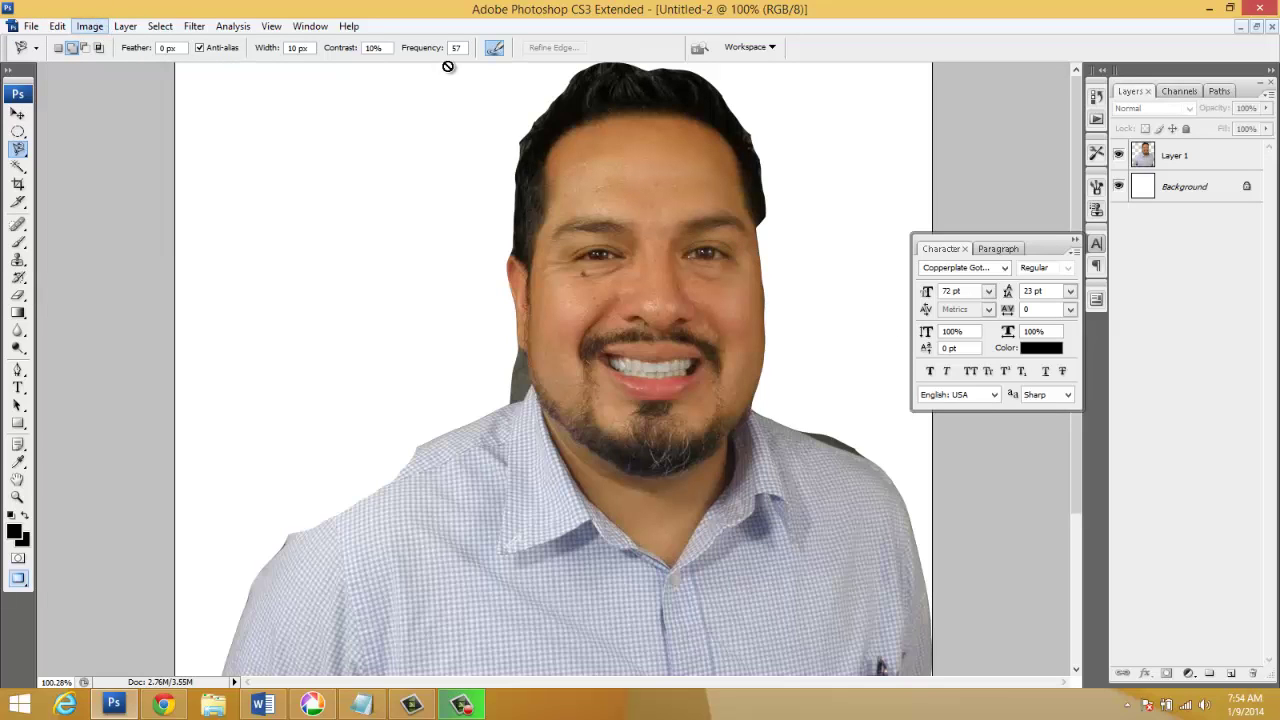
{"action": "left_click", "coordinate": [1145, 152]}
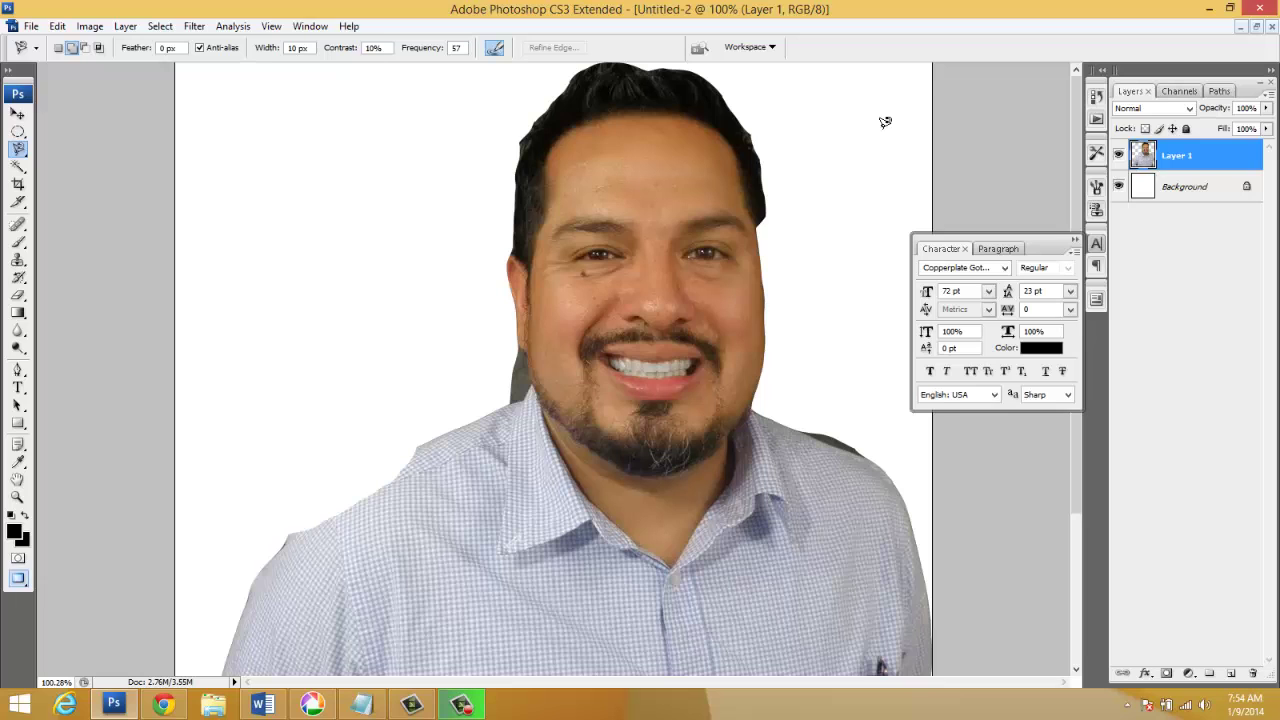
{"action": "left_click", "coordinate": [95, 25]}
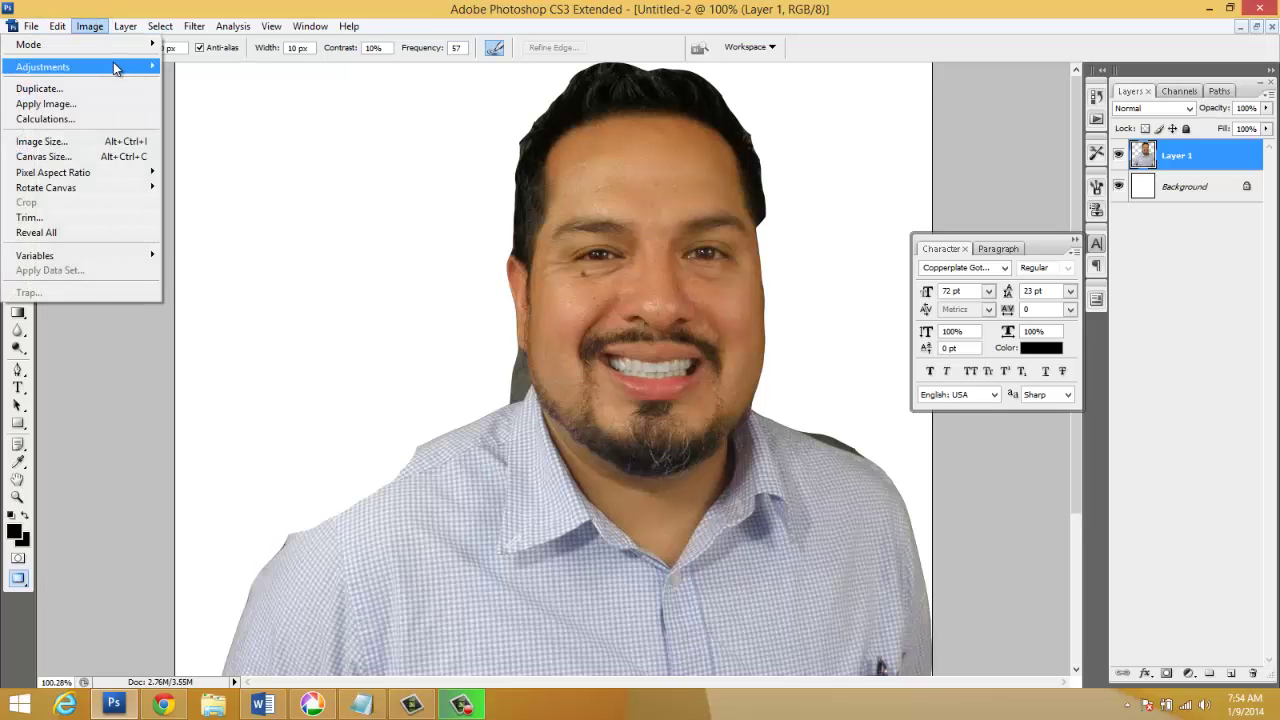
{"action": "mouse_move", "coordinate": [118, 64]}
{"action": "left_click", "coordinate": [225, 127]}
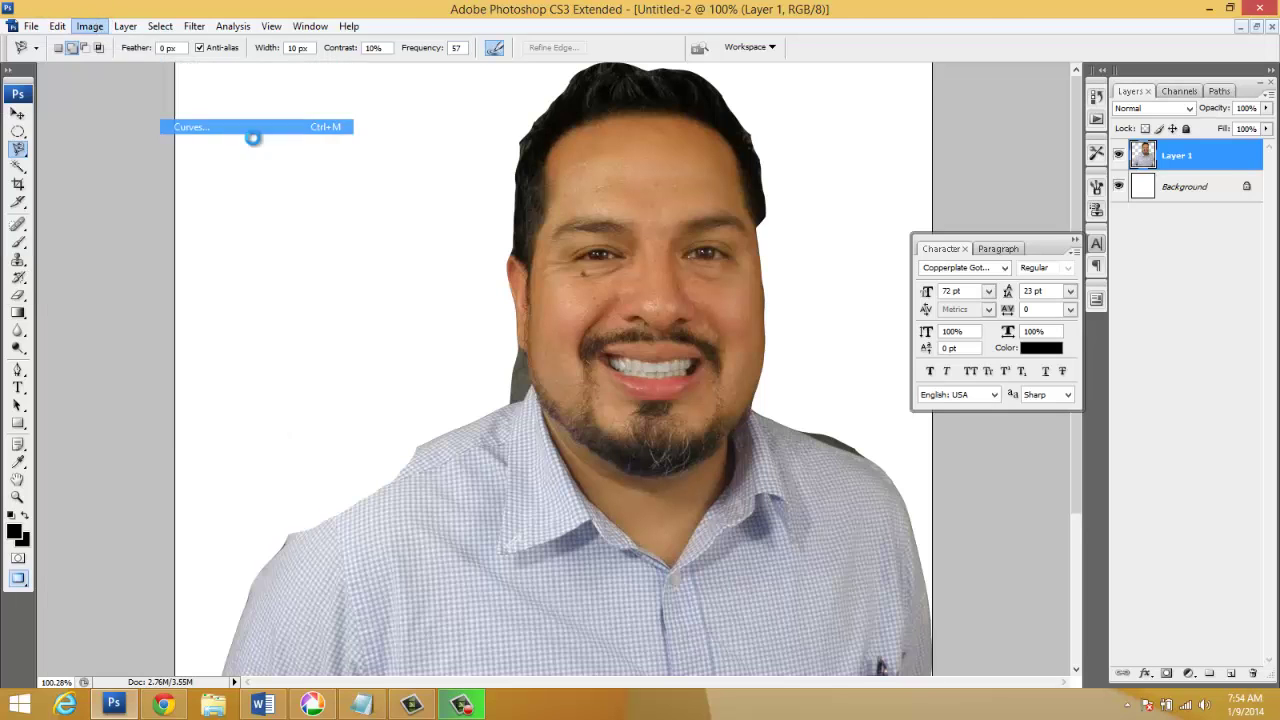
{"action": "left_click_drag", "start_coordinate": [1086, 290], "coordinate": [1086, 279]}
{"action": "left_click_drag", "start_coordinate": [988, 388], "coordinate": [989, 394]}
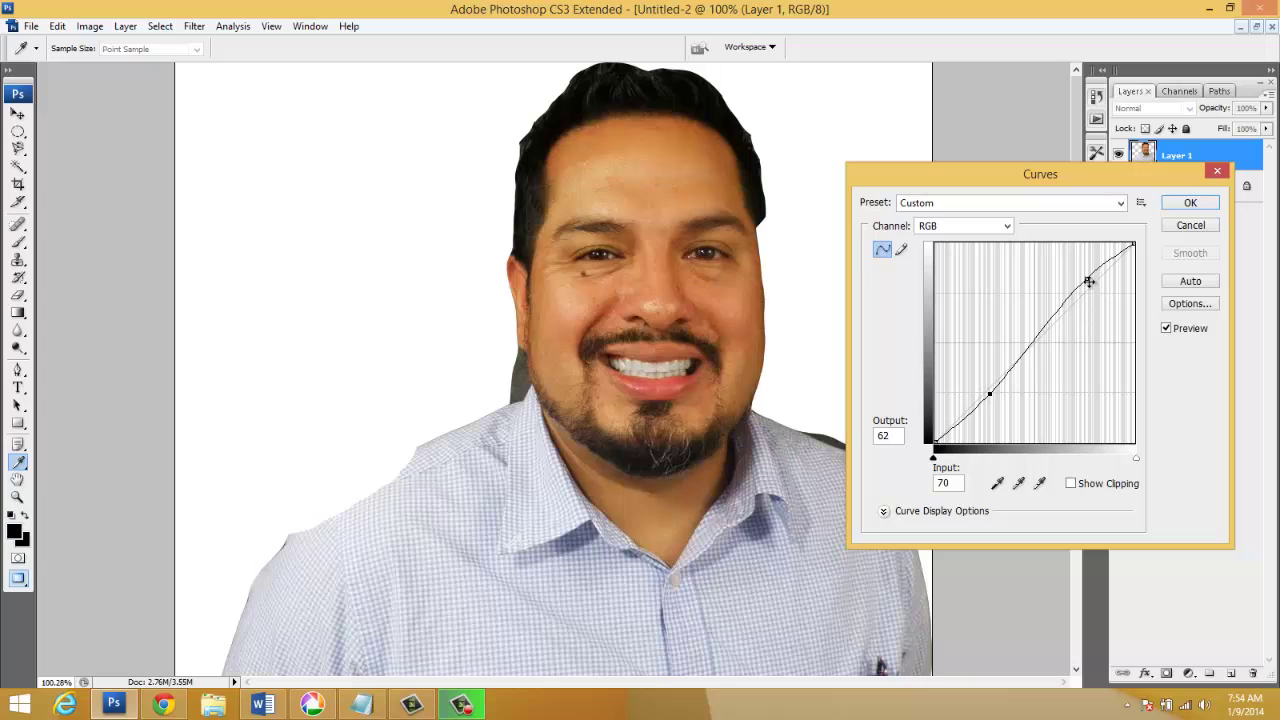
{"action": "left_click_drag", "start_coordinate": [1089, 282], "coordinate": [1087, 284]}
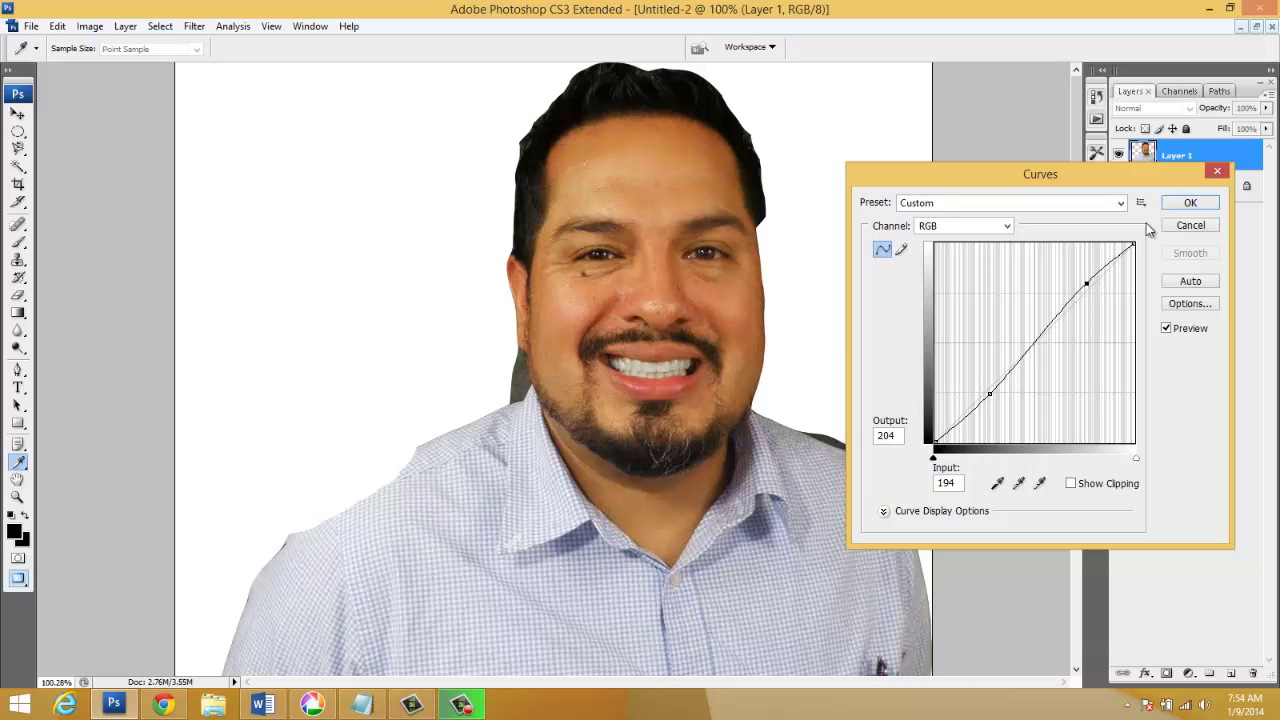
{"action": "left_click", "coordinate": [1172, 205]}
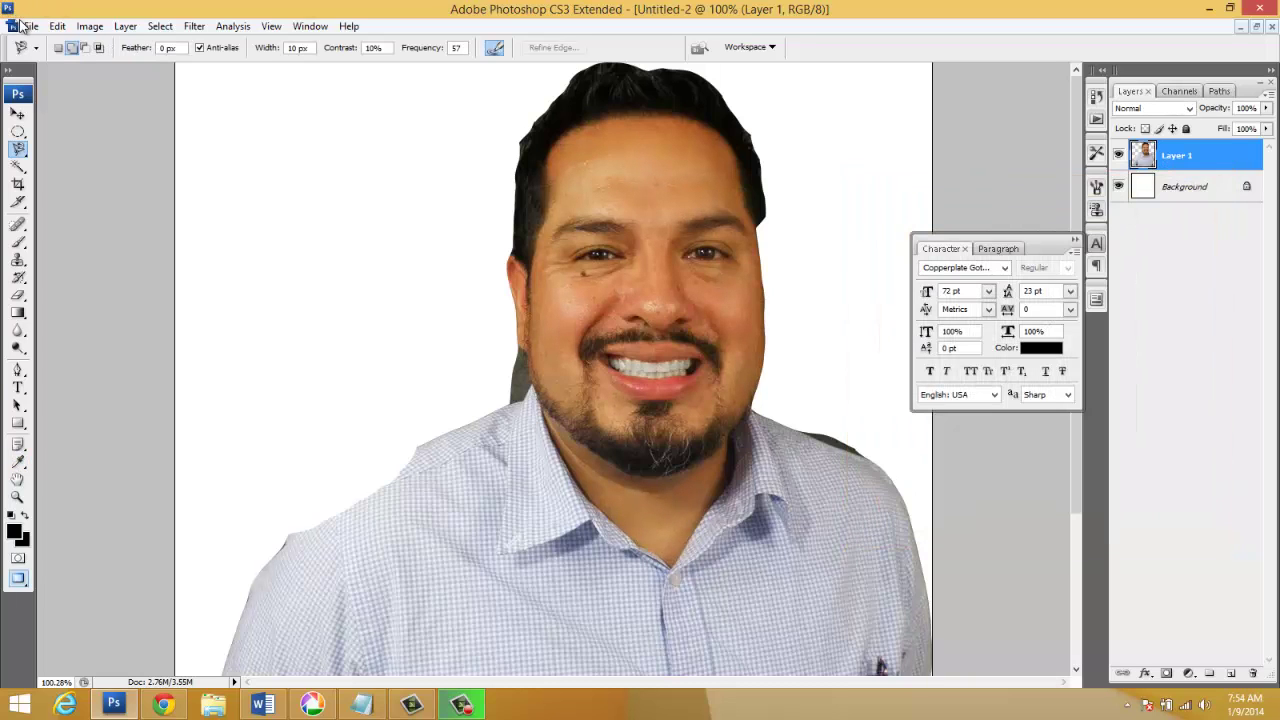
Save the portrait to the Desktop as 'sandoval portrait by drozd.psd' with layers kept.
{"action": "left_click", "coordinate": [22, 22]}
{"action": "left_click", "coordinate": [115, 230]}
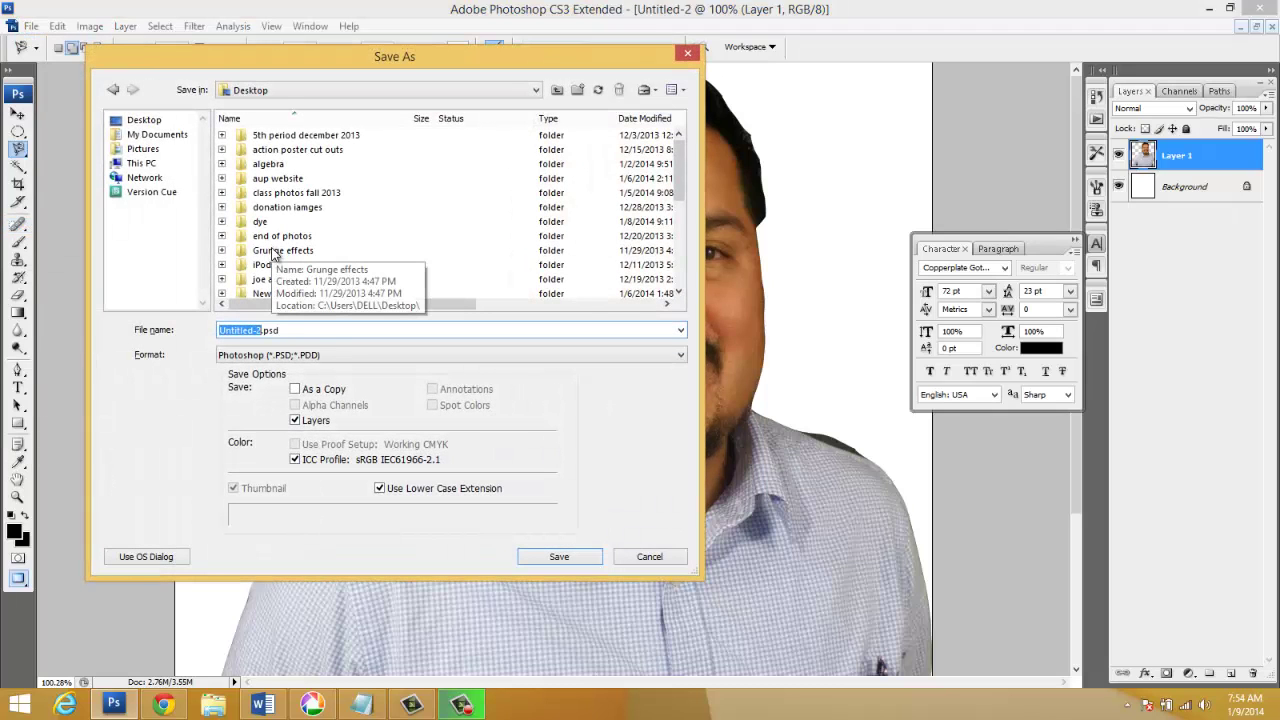
{"action": "type", "text": "sandoval portrait by drozd"}
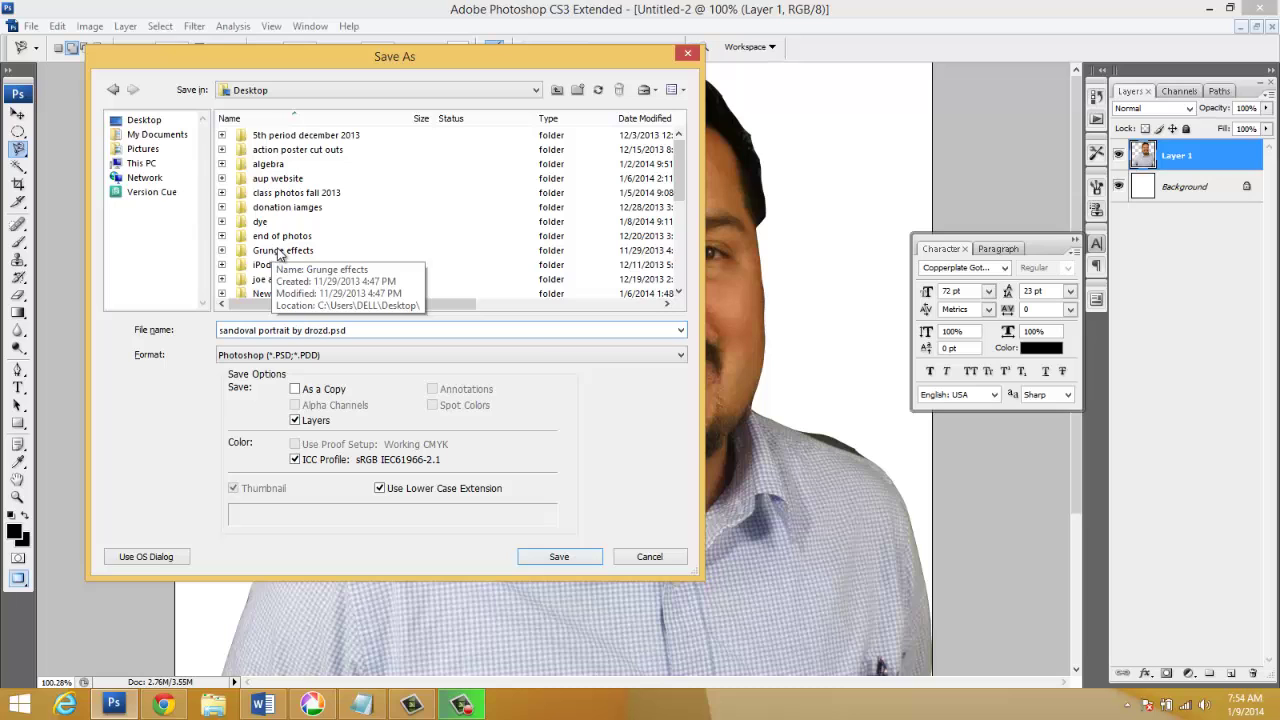
{"action": "left_click", "coordinate": [575, 556]}
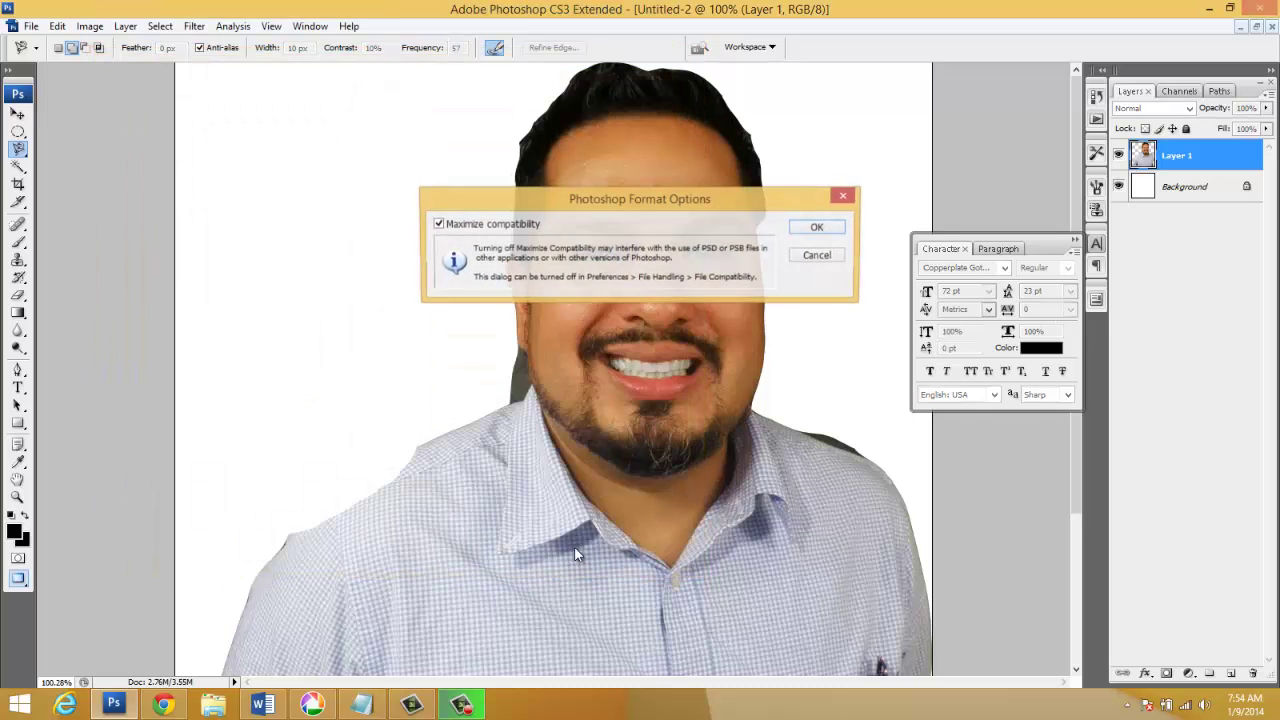
{"action": "left_click", "coordinate": [830, 226]}
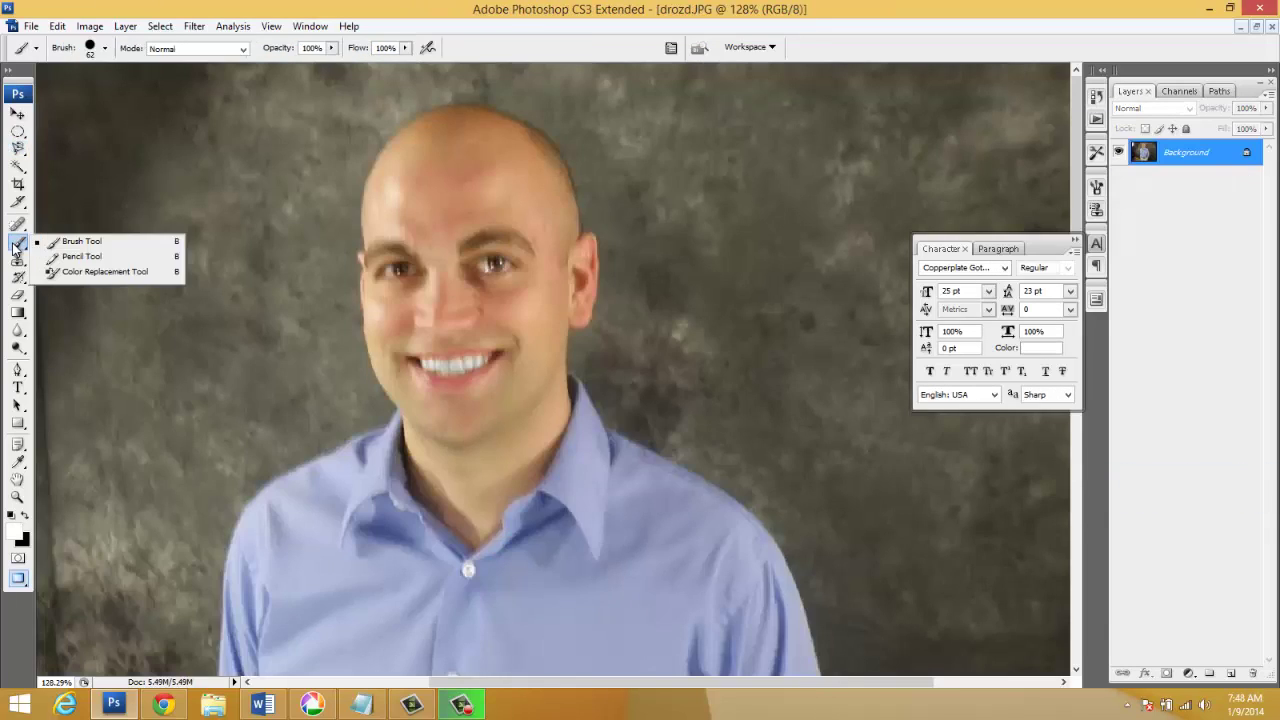
{"action": "left_click", "coordinate": [105, 223]}
{"action": "left_click", "coordinate": [18, 224]}
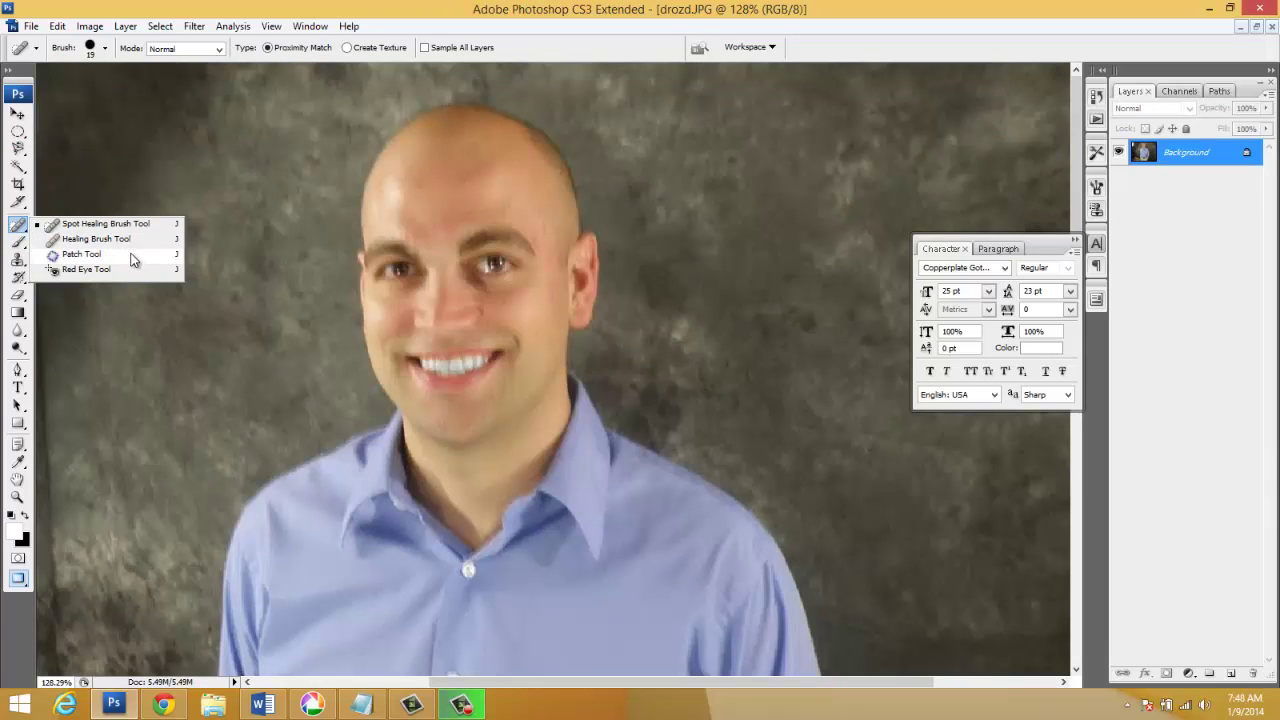
{"action": "left_click", "coordinate": [397, 6]}
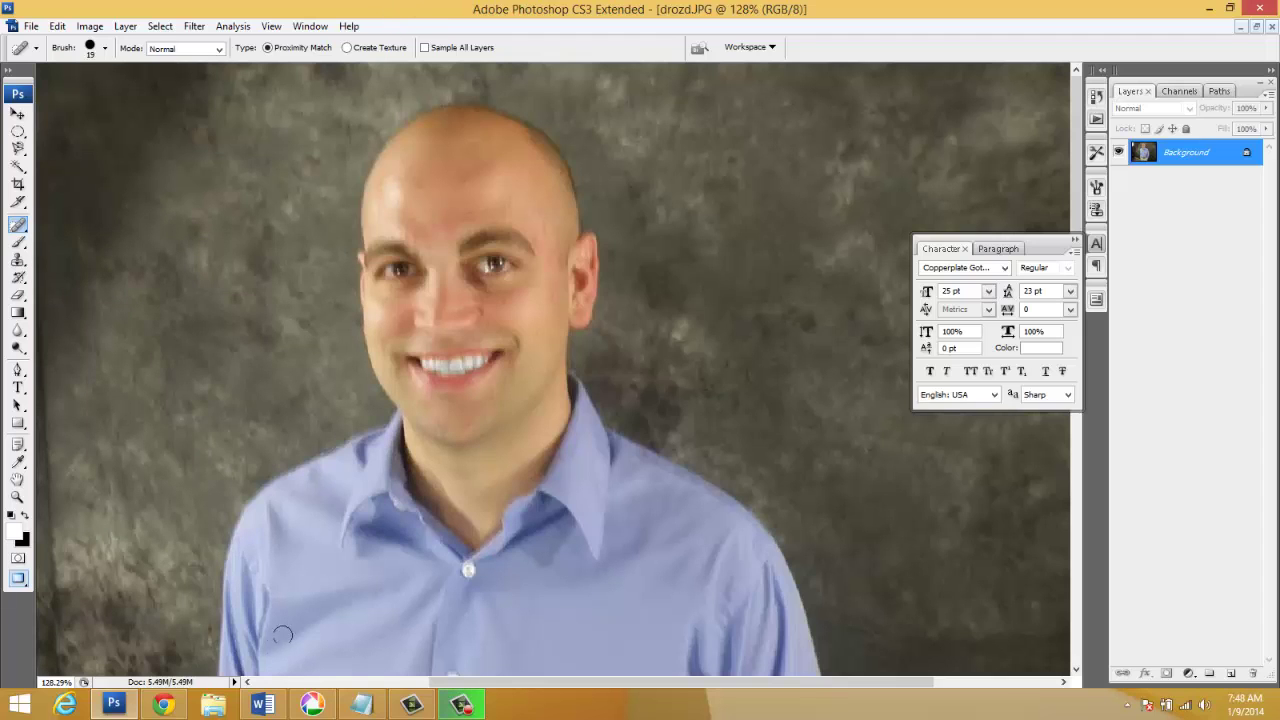
{"action": "left_click", "coordinate": [163, 704]}
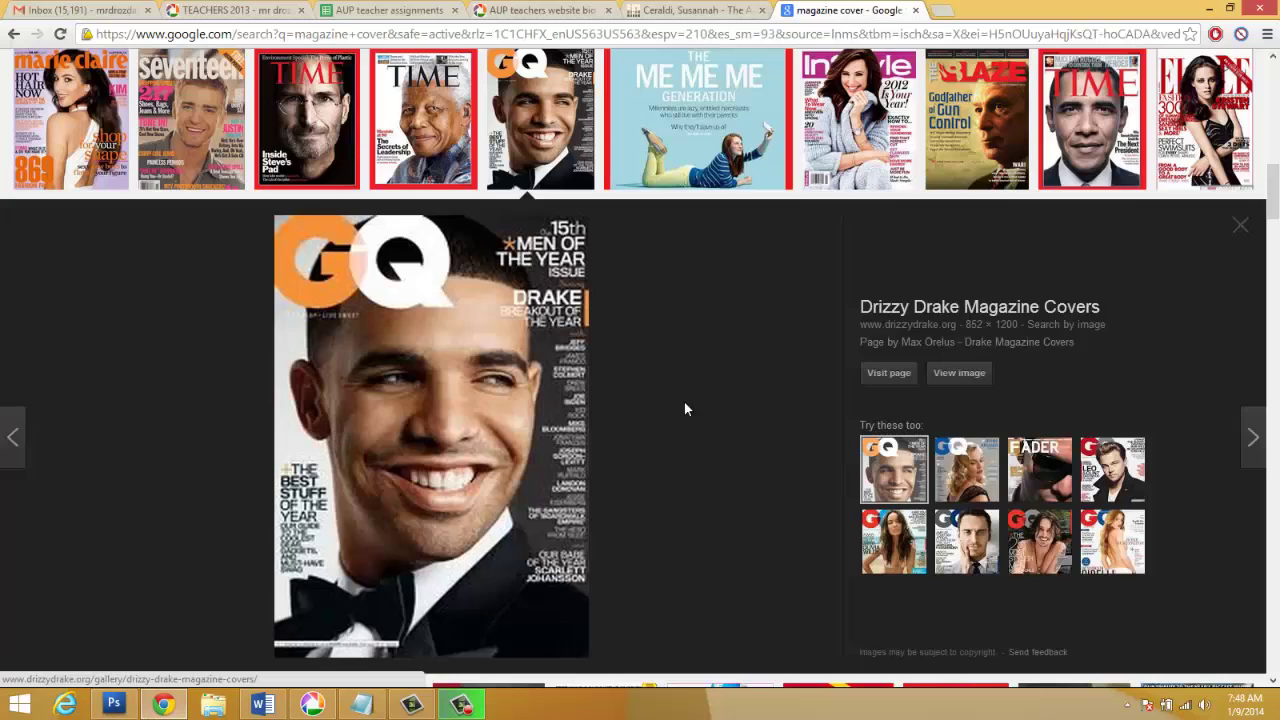
{"action": "scroll", "coordinate": [694, 403], "scroll_direction": "up", "scroll_amount": 5}
{"action": "left_click", "coordinate": [700, 10]}
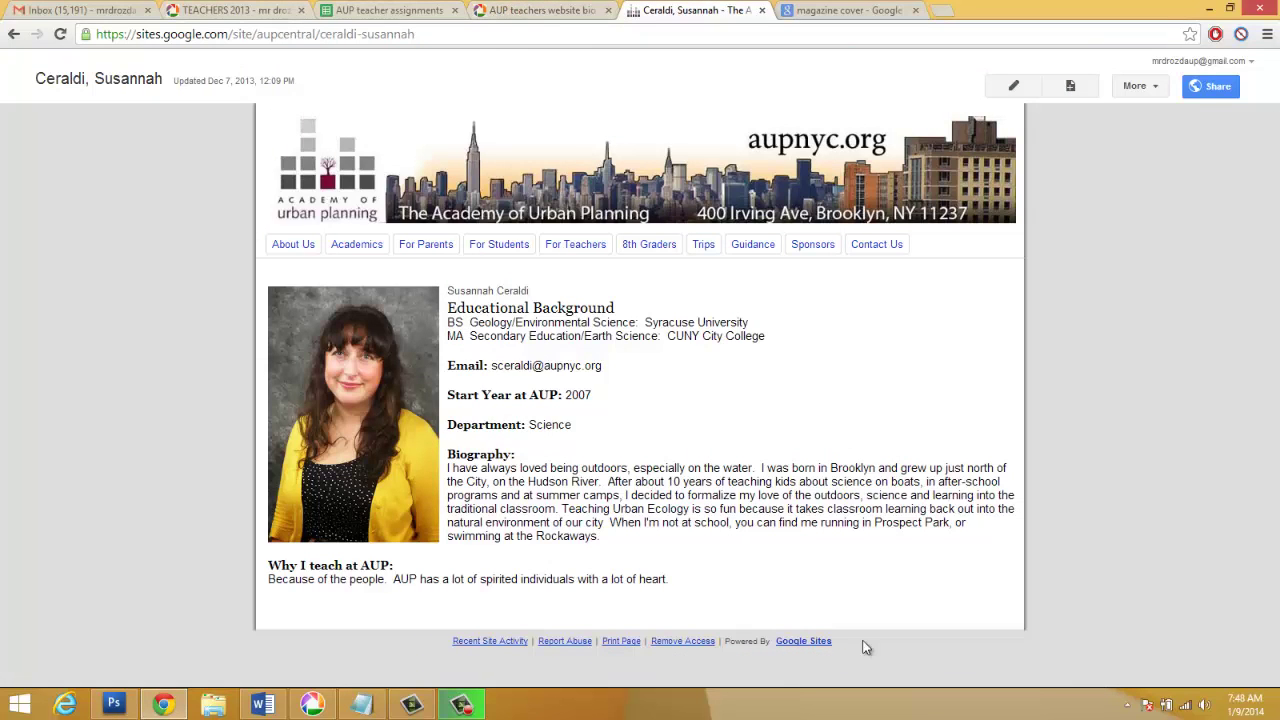
{"action": "left_click", "coordinate": [113, 704]}
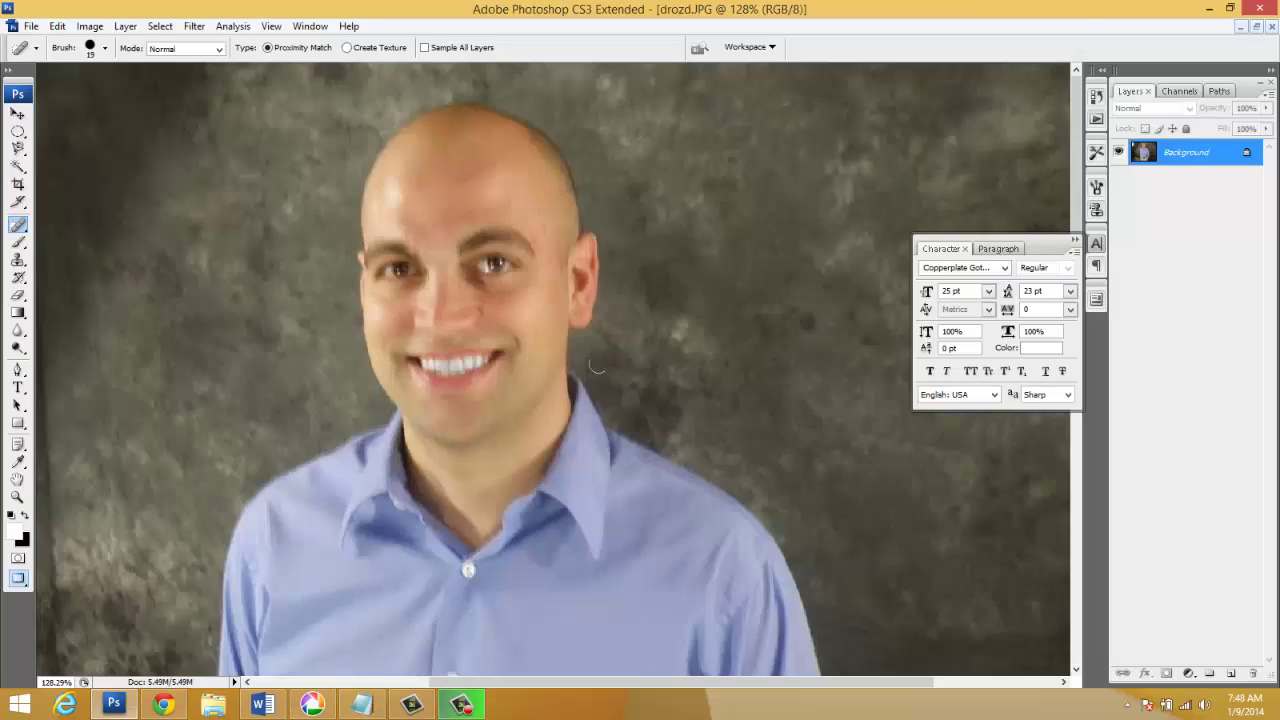
Close drozd.JPG and create a new document holding the cut-out portrait.
{"action": "left_click", "coordinate": [1270, 26]}
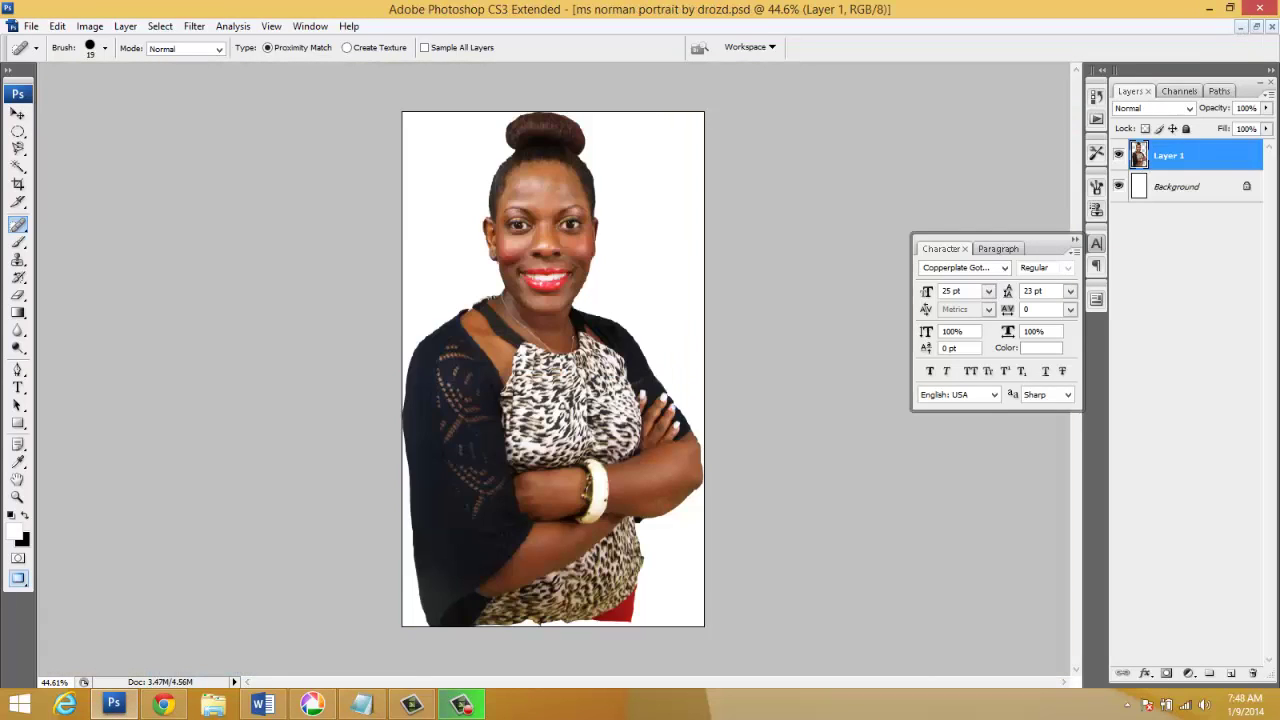
{"action": "left_click", "coordinate": [1256, 26]}
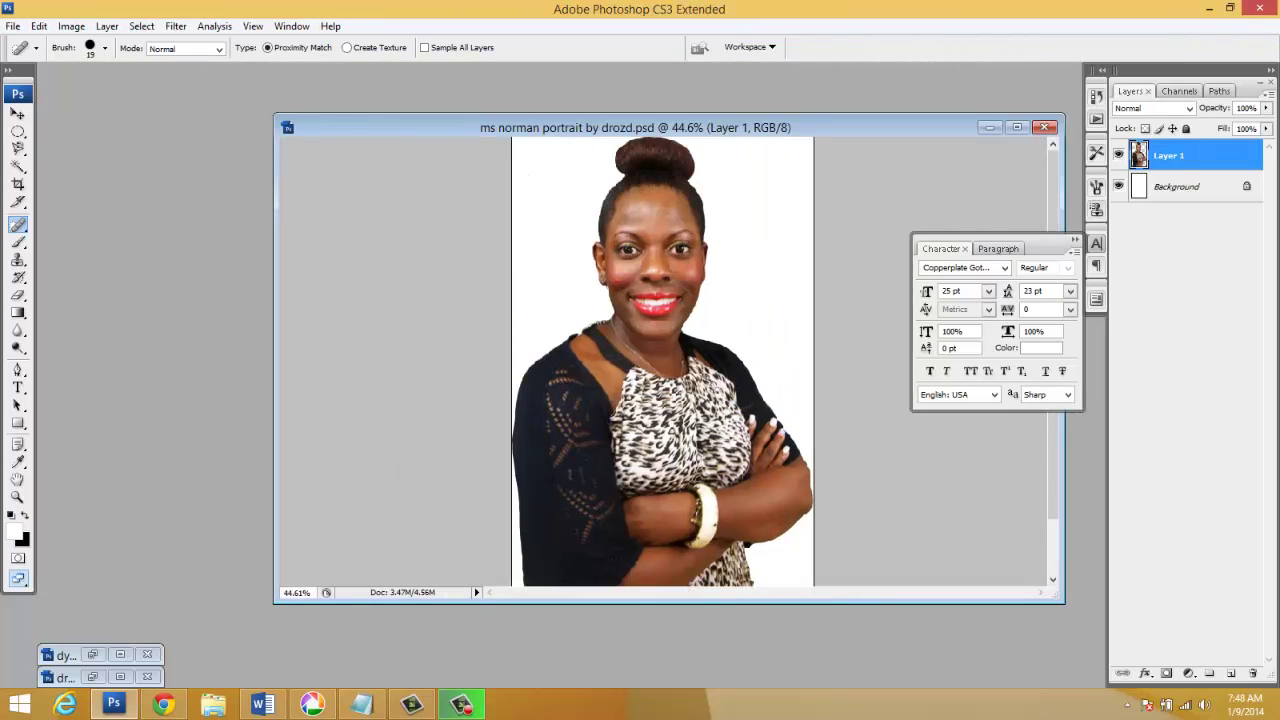
{"action": "left_click", "coordinate": [13, 27]}
{"action": "left_click", "coordinate": [27, 44]}
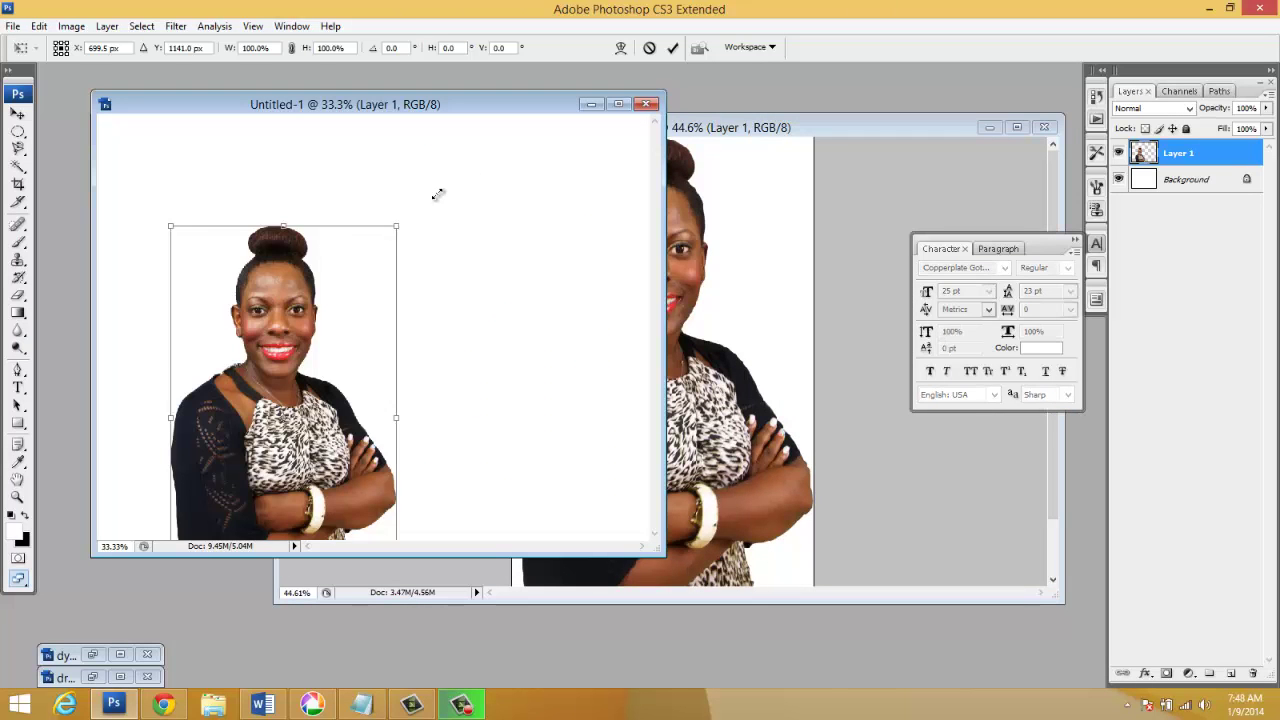
Scale the portrait to about 131% with linked proportions and position it on the left.
{"action": "left_click_drag", "start_coordinate": [438, 194], "coordinate": [381, 160]}
{"action": "left_click", "coordinate": [292, 47]}
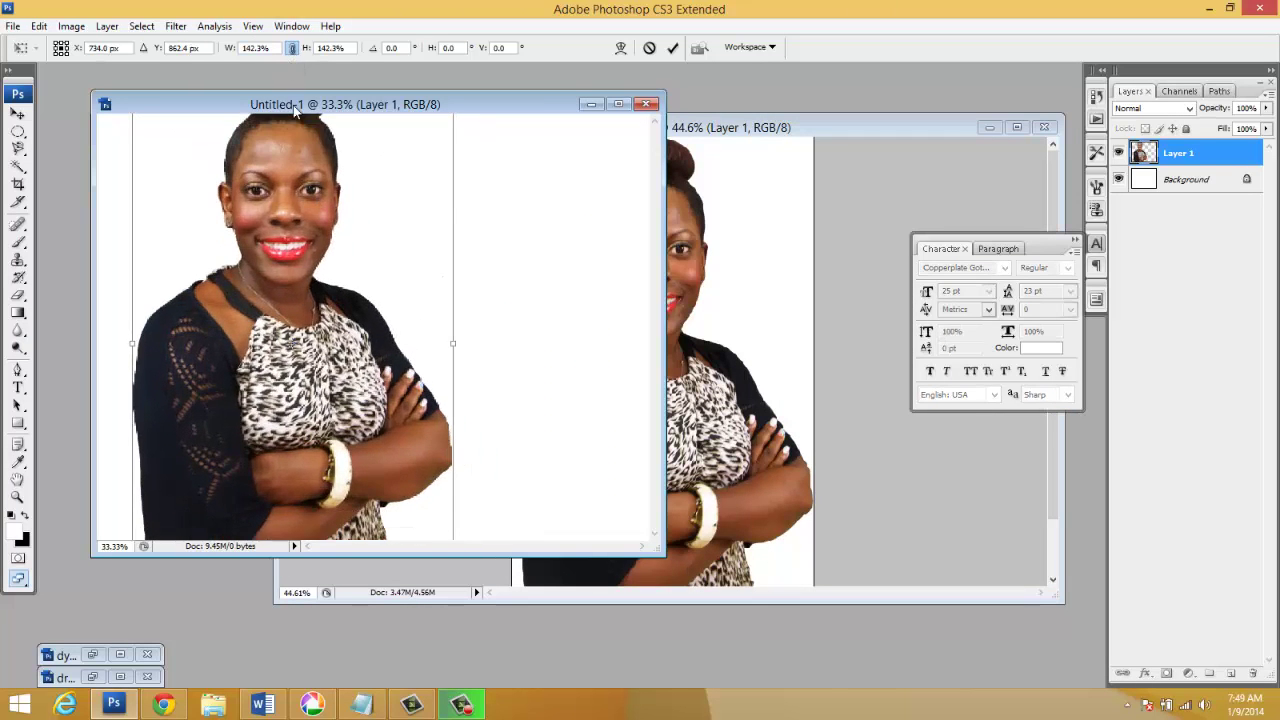
{"action": "left_click_drag", "start_coordinate": [294, 200], "coordinate": [271, 268]}
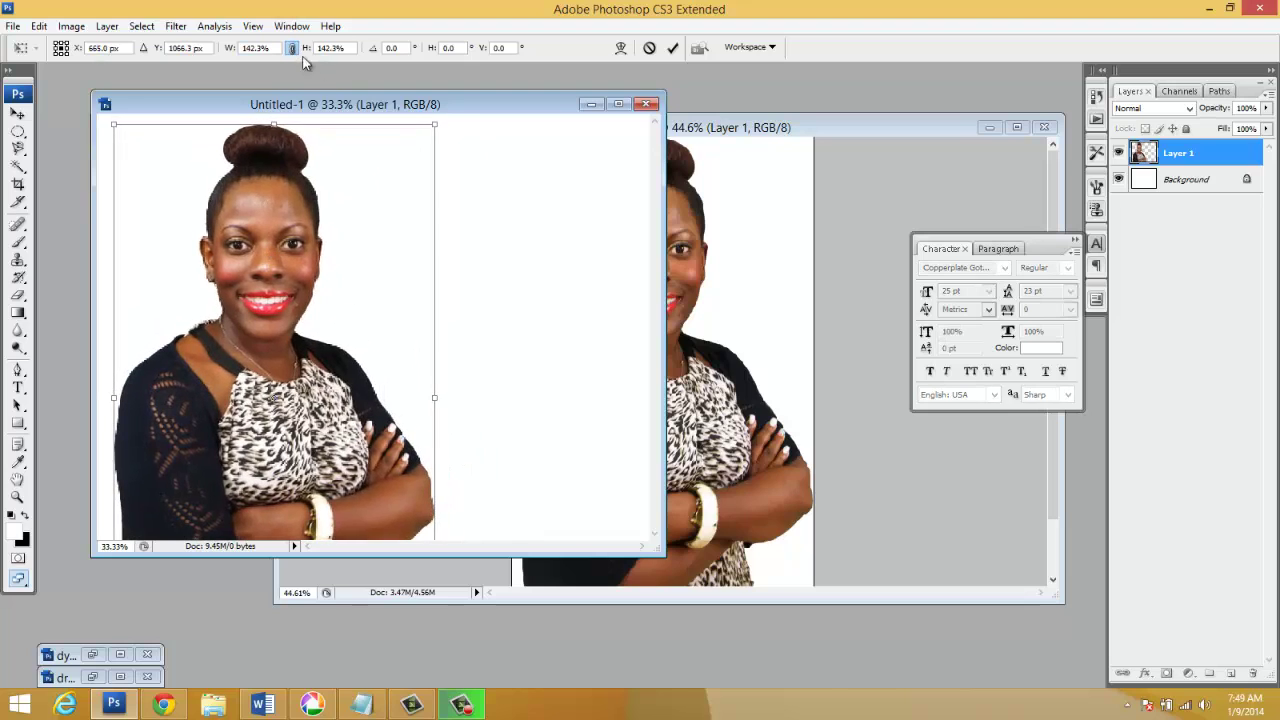
{"action": "left_click_drag", "start_coordinate": [306, 48], "coordinate": [268, 278]}
{"action": "left_click", "coordinate": [672, 47]}
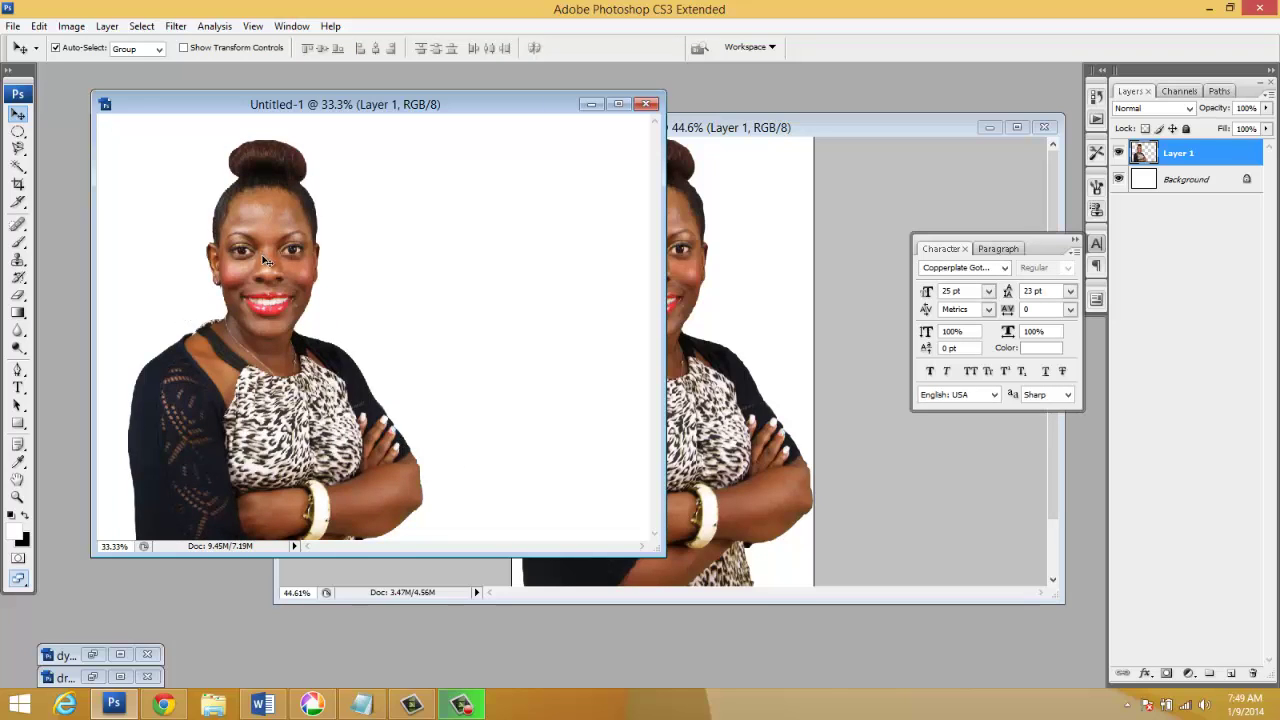
{"action": "left_click_drag", "start_coordinate": [265, 260], "coordinate": [268, 268]}
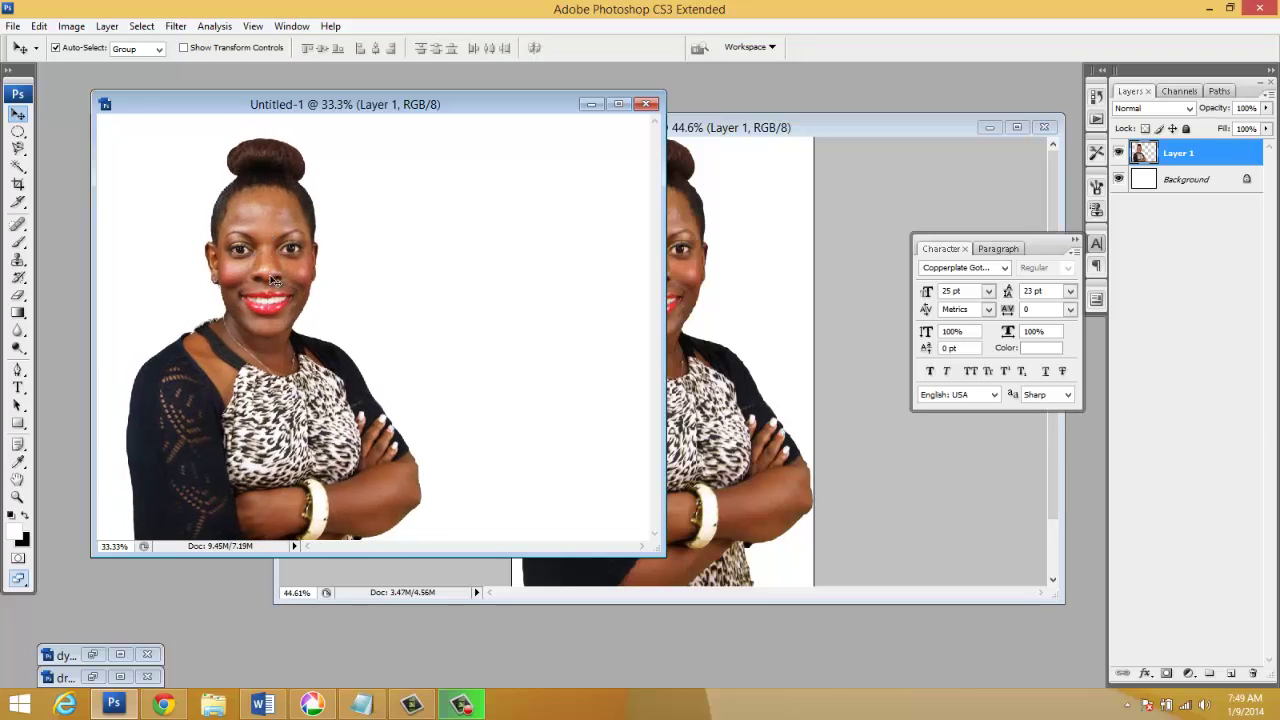
Maximize the document, nudge the portrait down, and set the type colour to black.
{"action": "left_click", "coordinate": [618, 104]}
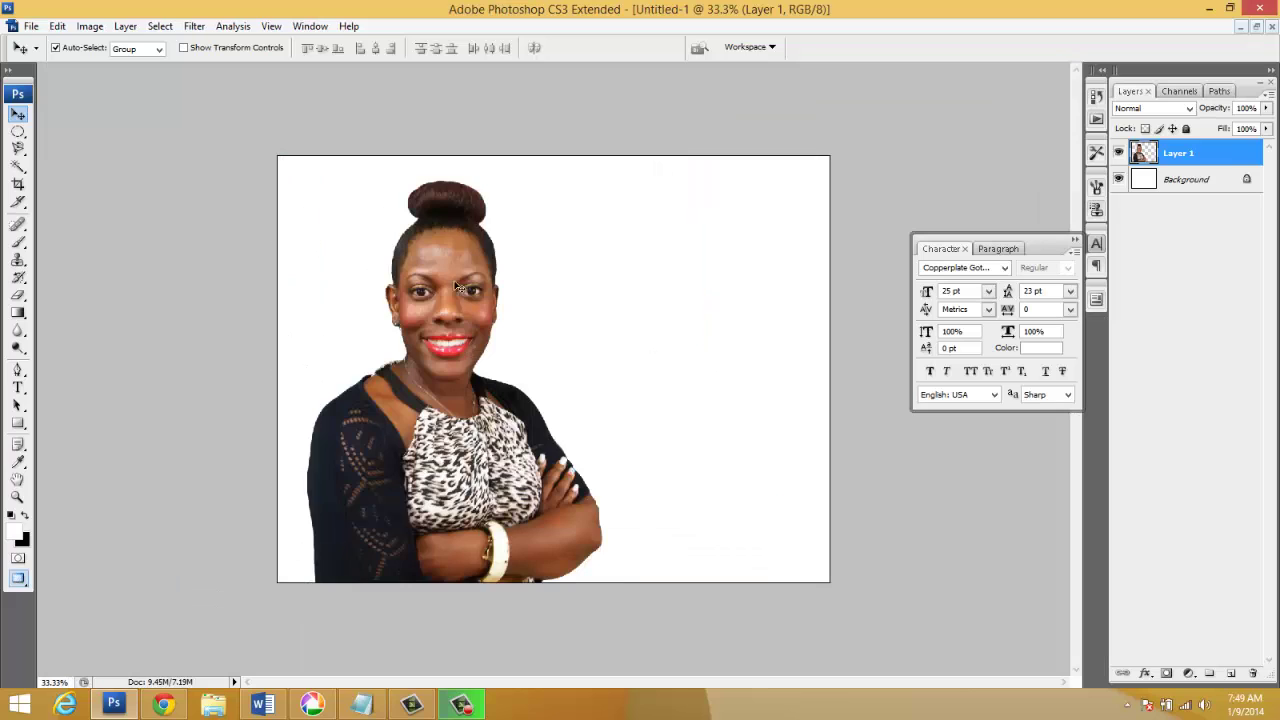
{"action": "left_click_drag", "start_coordinate": [458, 286], "coordinate": [437, 305]}
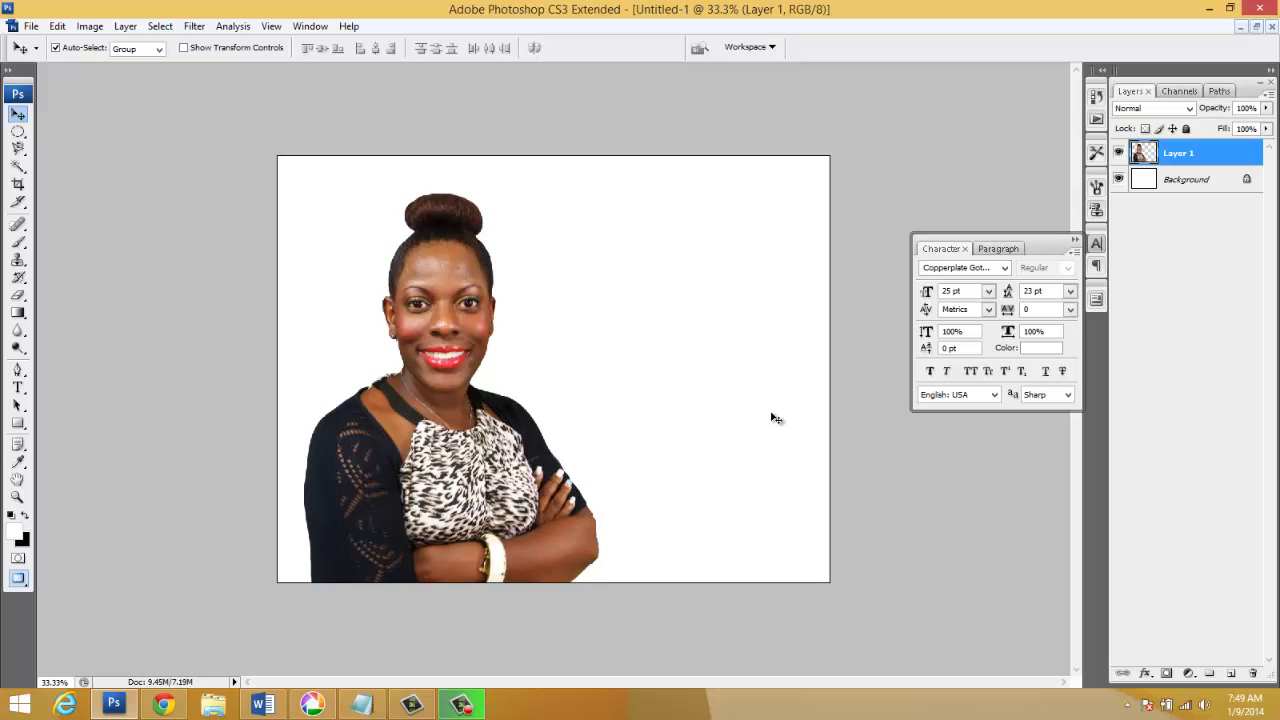
{"action": "left_click", "coordinate": [18, 390]}
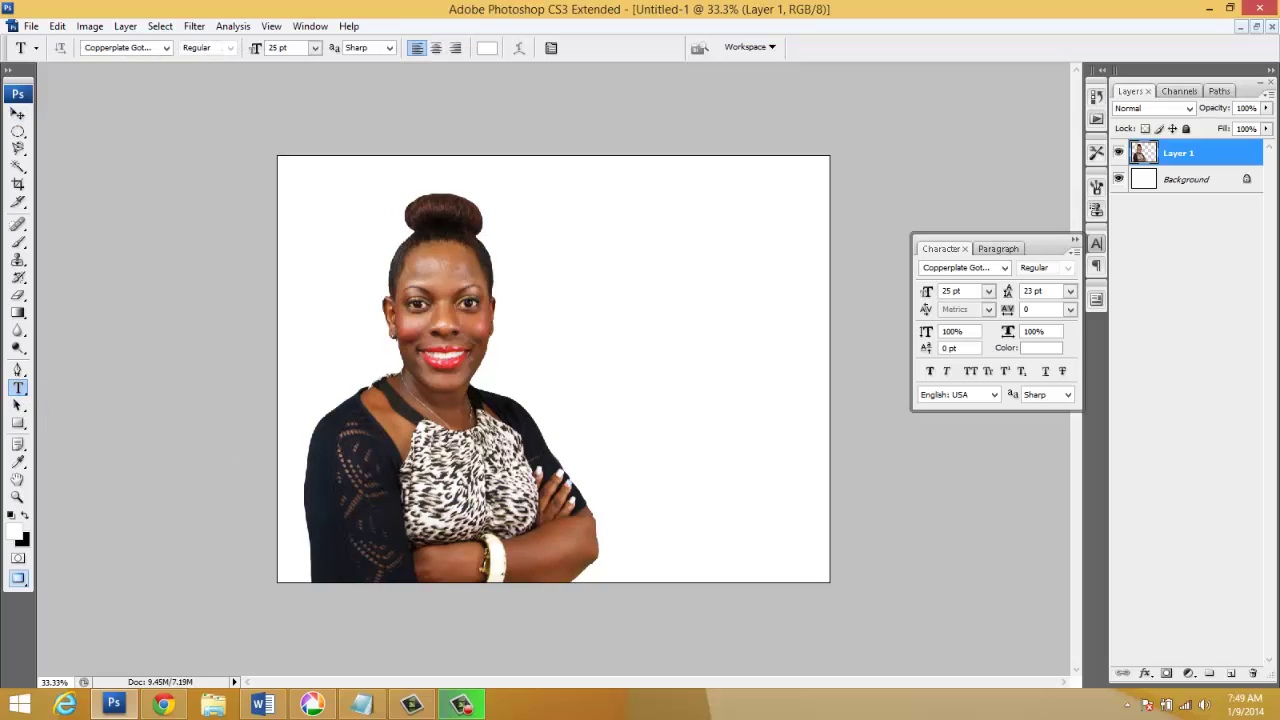
{"action": "left_click", "coordinate": [487, 48]}
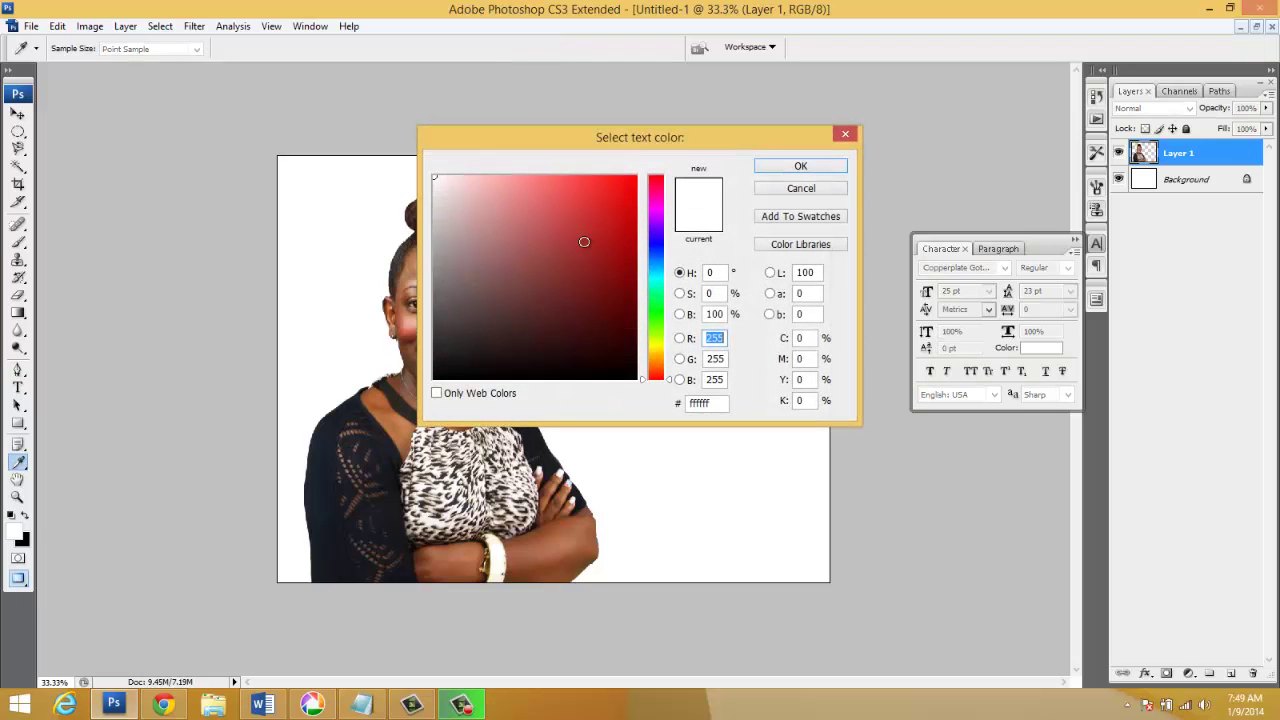
{"action": "left_click", "coordinate": [573, 378]}
{"action": "left_click", "coordinate": [783, 167]}
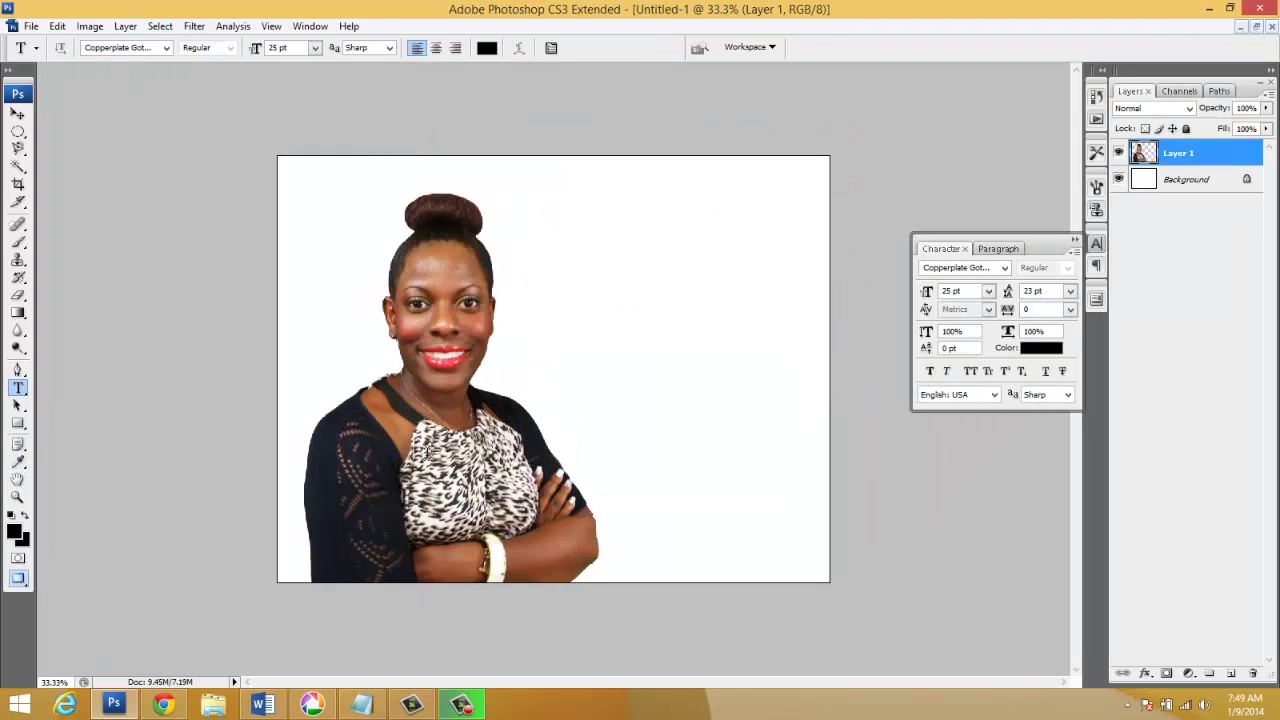
Type the teacher's name at 72 pt and commit it at the lower right.
{"action": "left_click", "coordinate": [538, 410]}
{"action": "type", "text": "Ms Norma"}
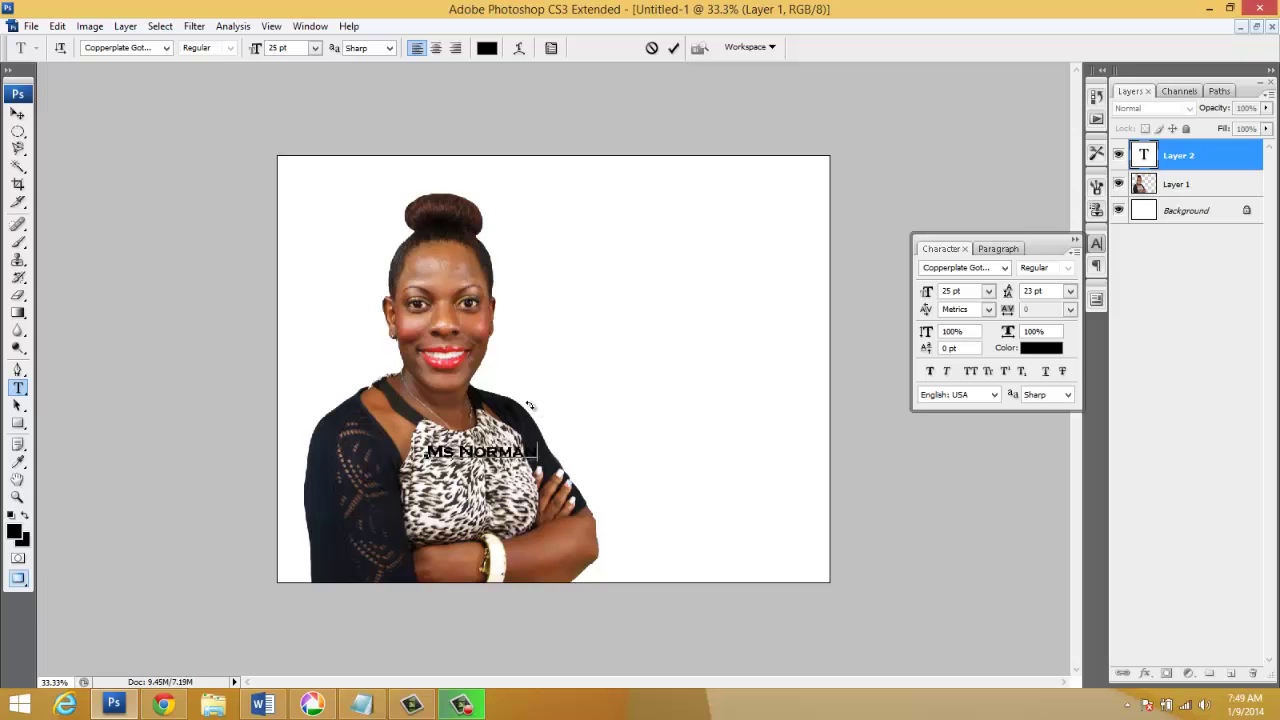
{"action": "key", "text": "ctrl+a"}
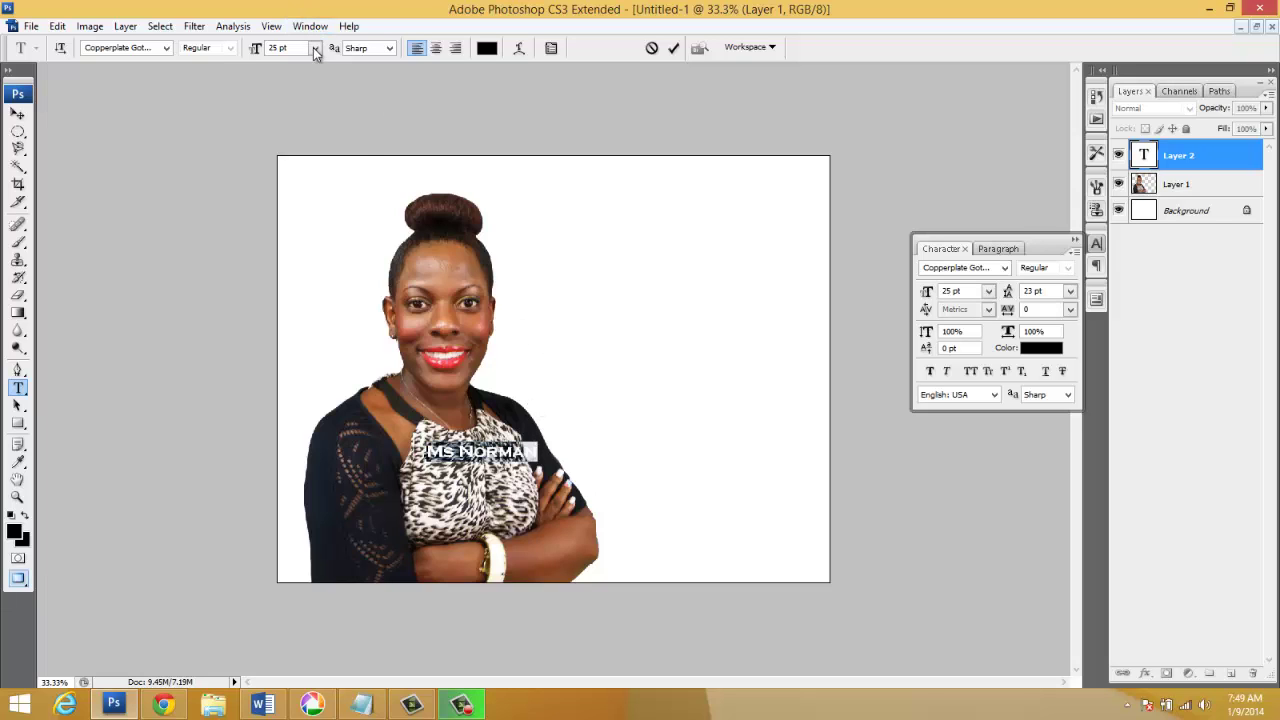
{"action": "left_click", "coordinate": [314, 47]}
{"action": "left_click", "coordinate": [328, 319]}
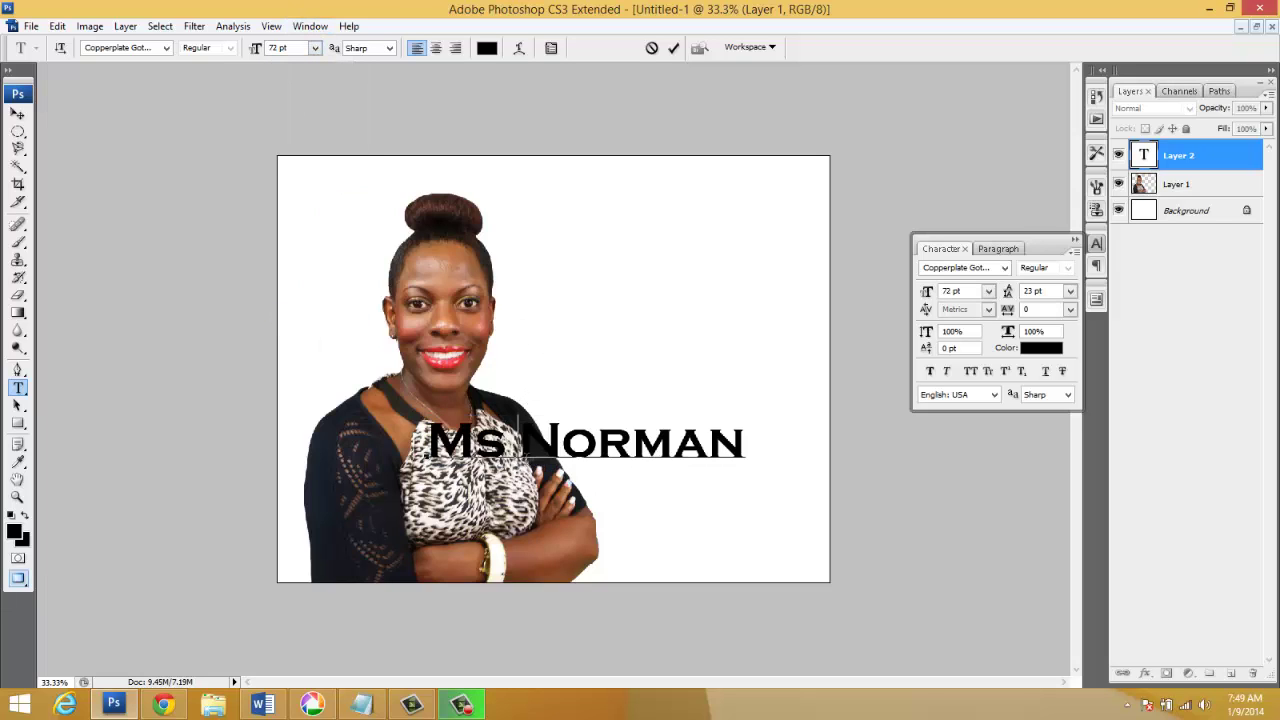
{"action": "mouse_move", "coordinate": [553, 380]}
{"action": "left_mouse_down"}
{"action": "mouse_move", "coordinate": [538, 380]}
{"action": "mouse_move", "coordinate": [564, 376]}
{"action": "left_mouse_up"}
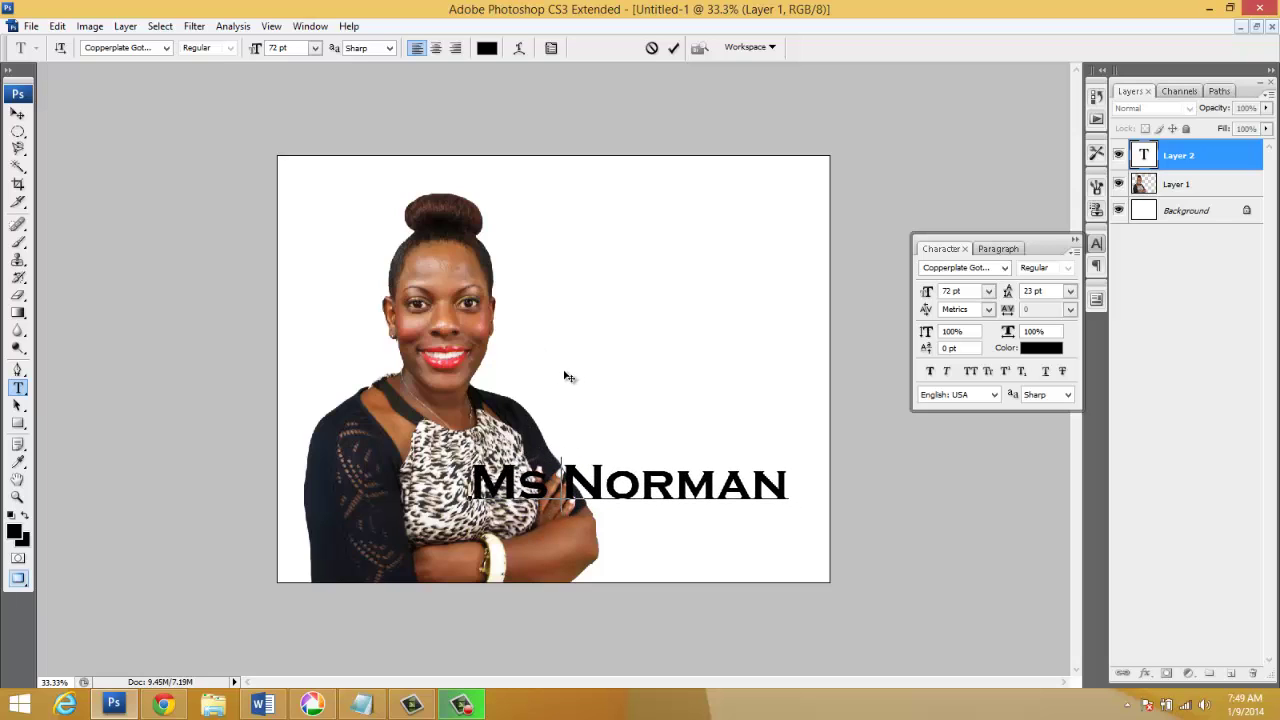
{"action": "left_click", "coordinate": [673, 47]}
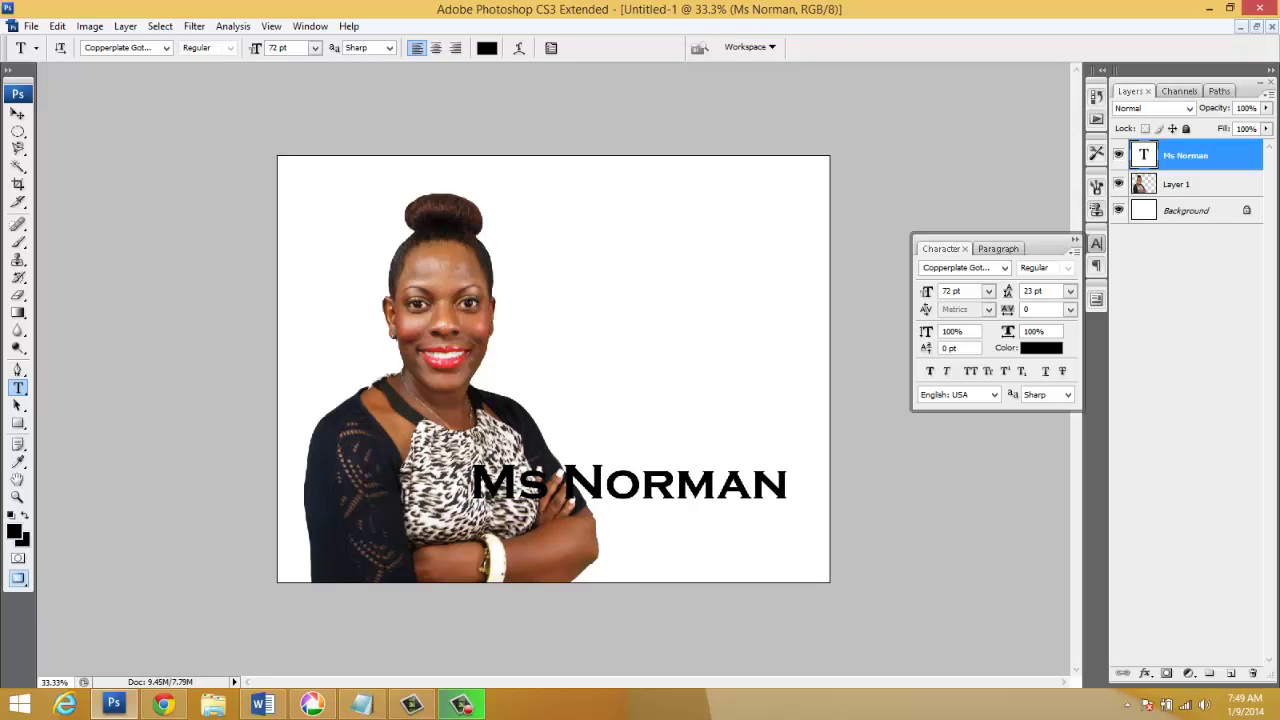
In the Chrome bio page, select 'Syracuse University' under Educational Background.
{"action": "left_click", "coordinate": [163, 705]}
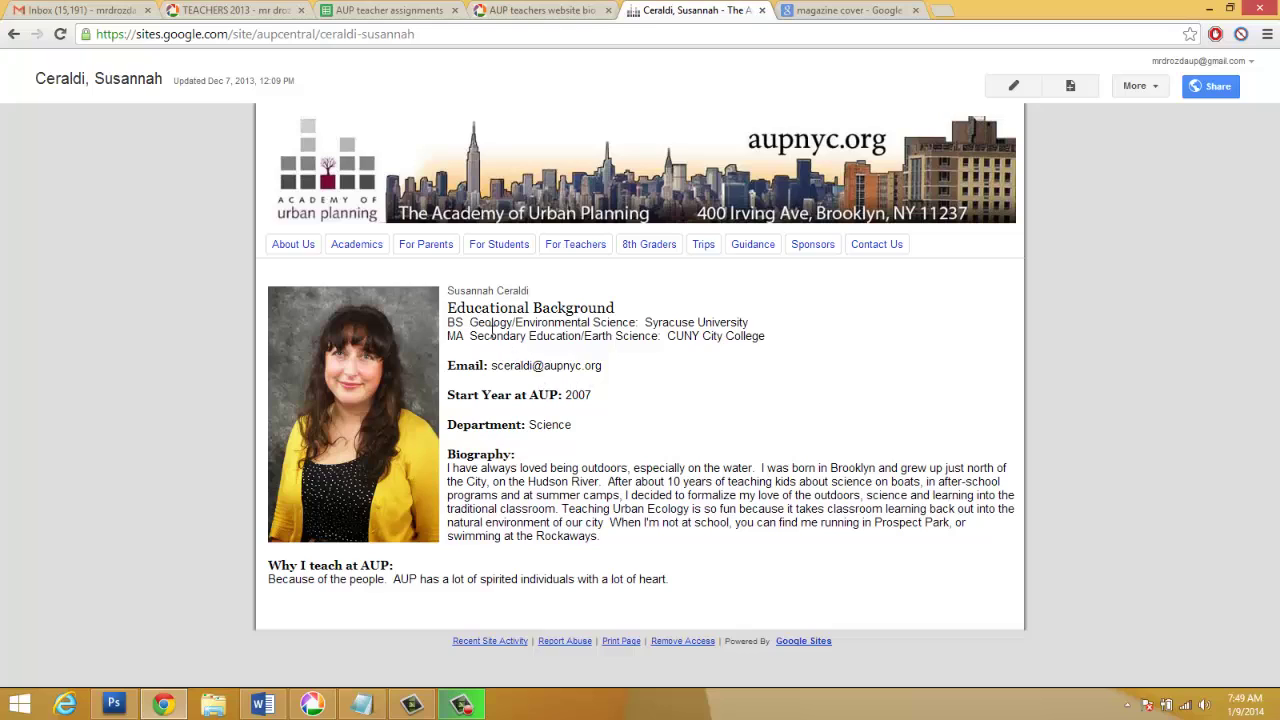
{"action": "left_click_drag", "start_coordinate": [449, 322], "coordinate": [777, 340]}
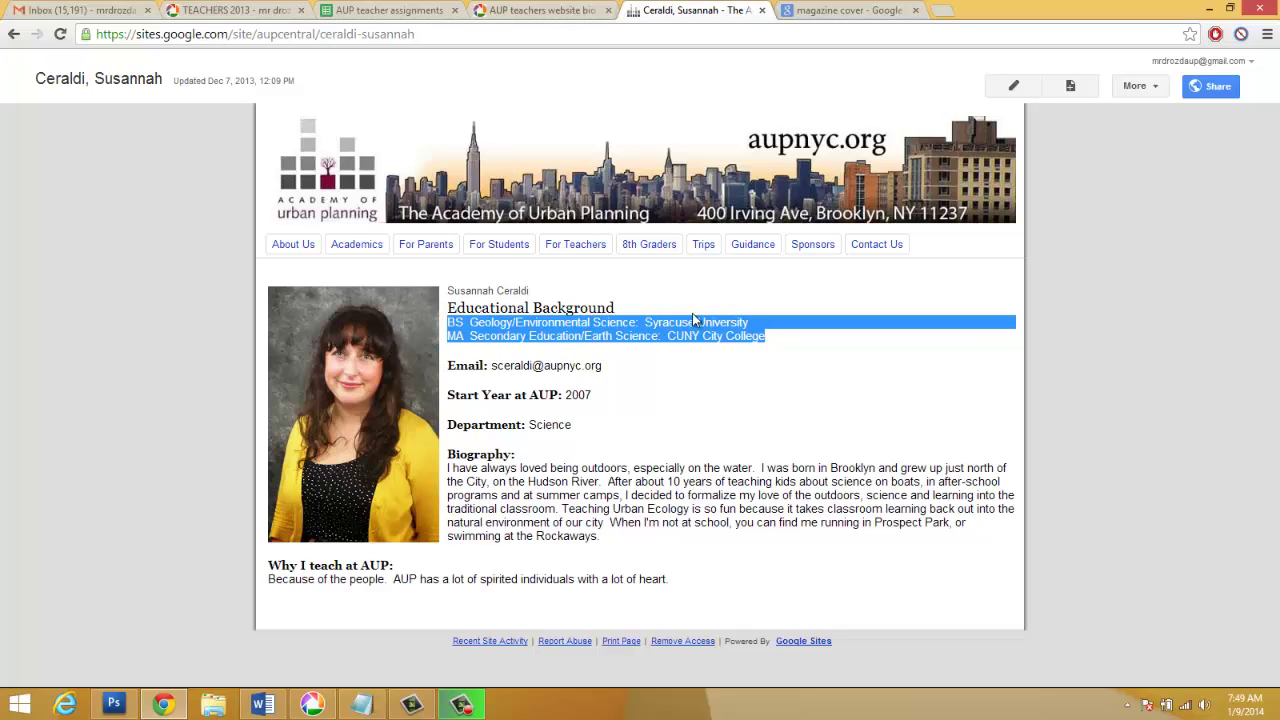
{"action": "left_click", "coordinate": [655, 335]}
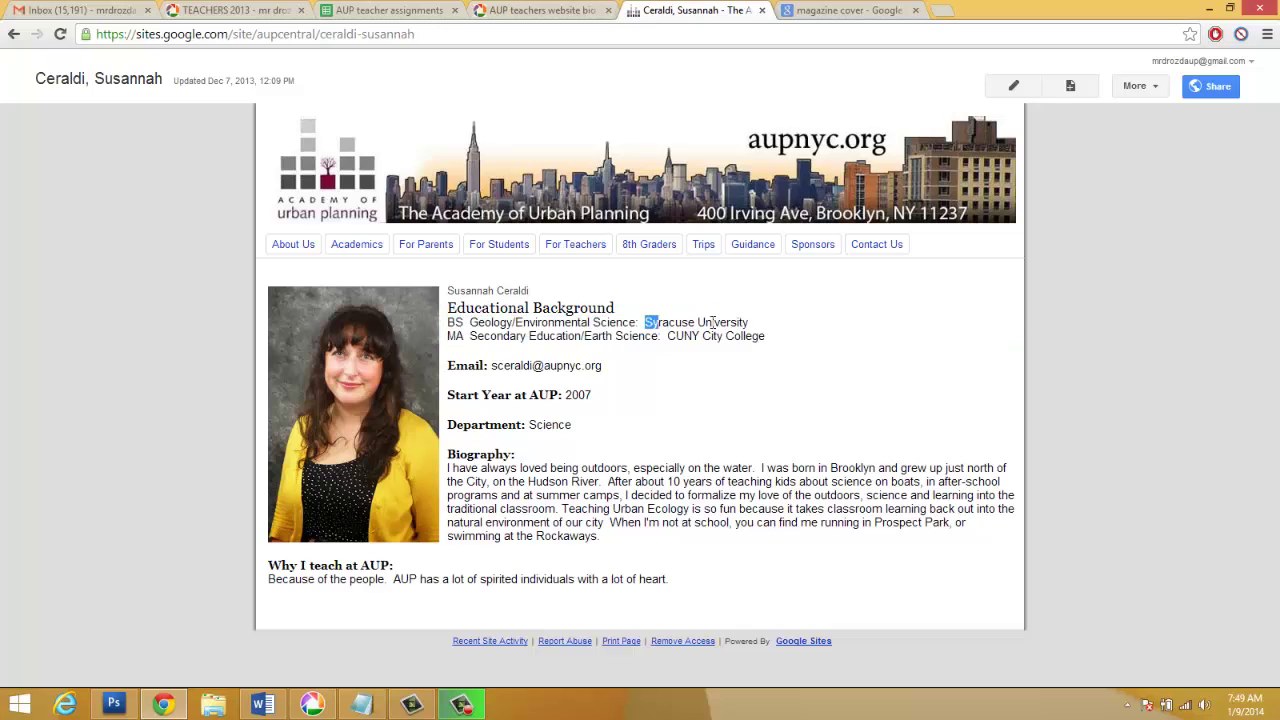
{"action": "left_click_drag", "start_coordinate": [713, 322], "coordinate": [940, 14]}
Search Google Images for 'Syracuse University logo' and scroll through the results.
{"action": "type", "text": "logo"}
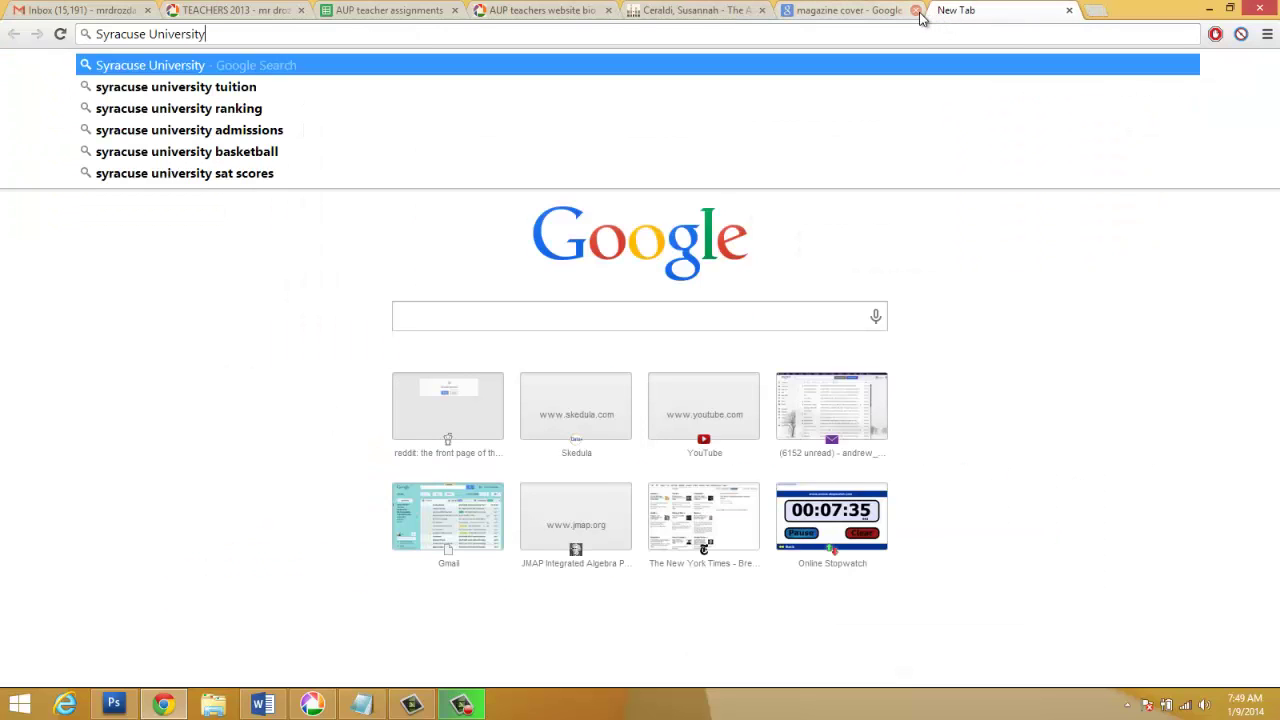
{"action": "key", "text": "Return"}
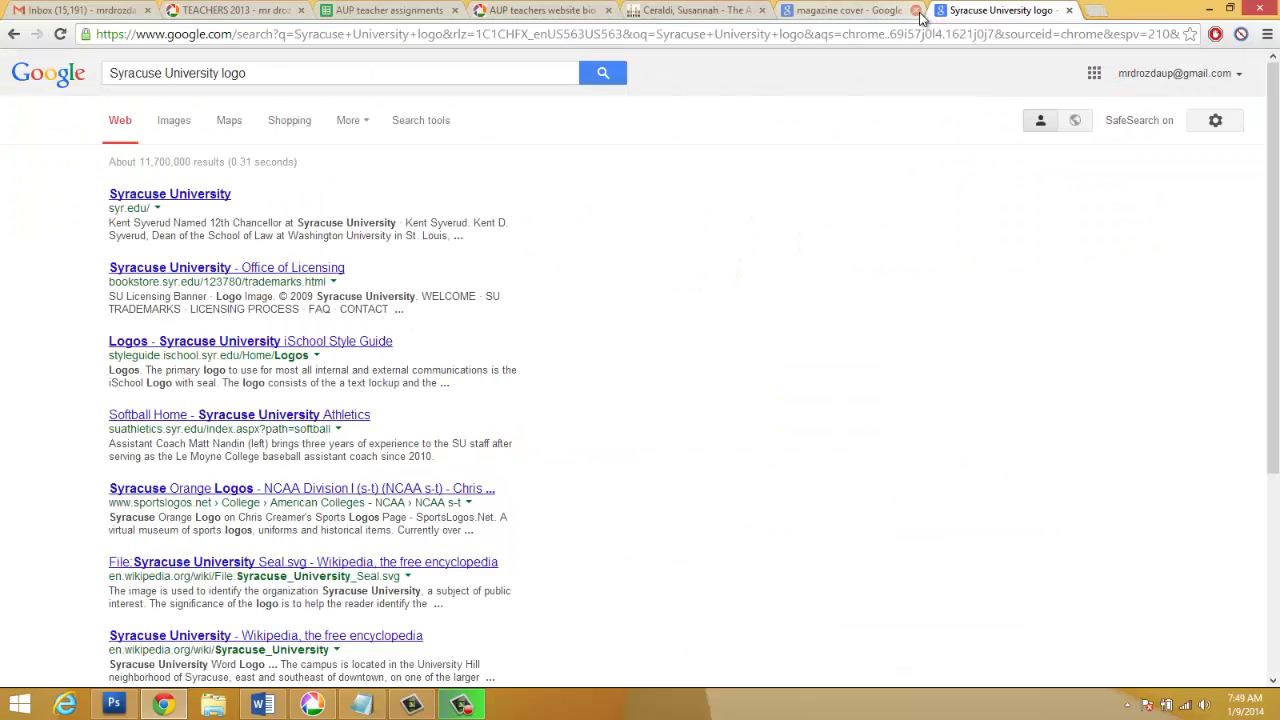
{"action": "left_click", "coordinate": [175, 122]}
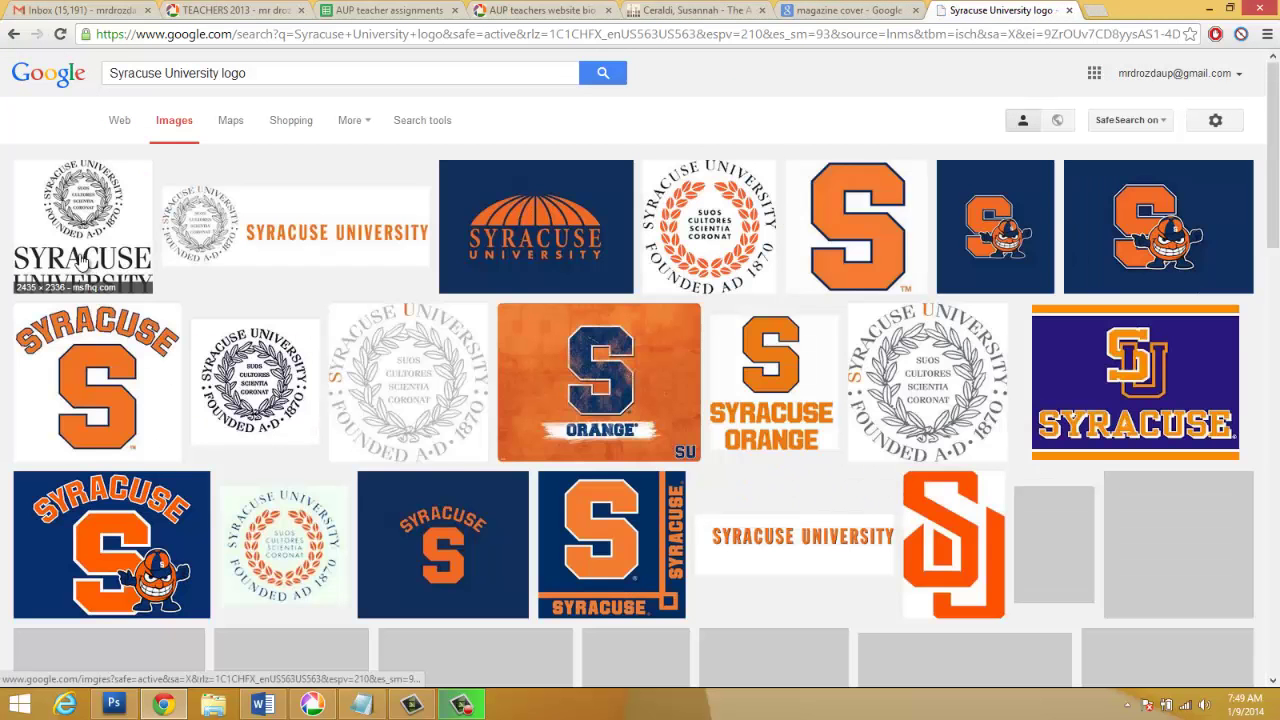
{"action": "scroll", "coordinate": [175, 305], "scroll_direction": "down", "scroll_amount": 2}
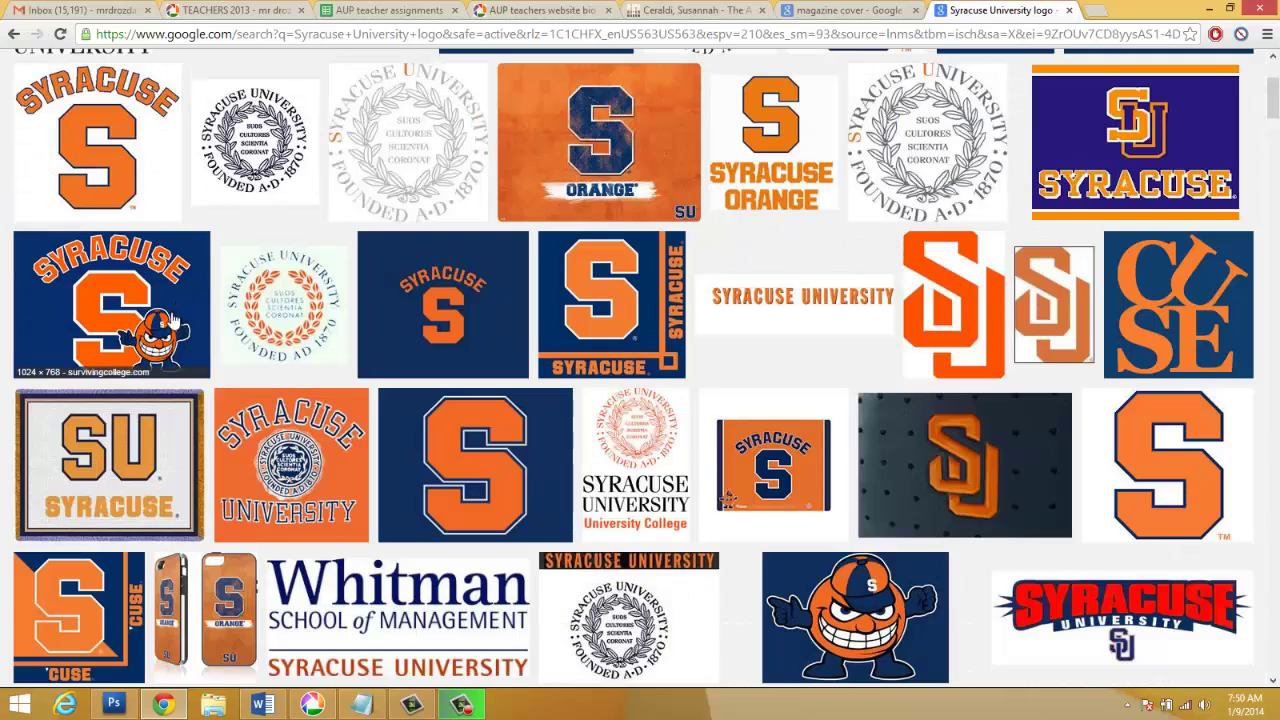
{"action": "scroll", "coordinate": [272, 348], "scroll_direction": "down", "scroll_amount": 4}
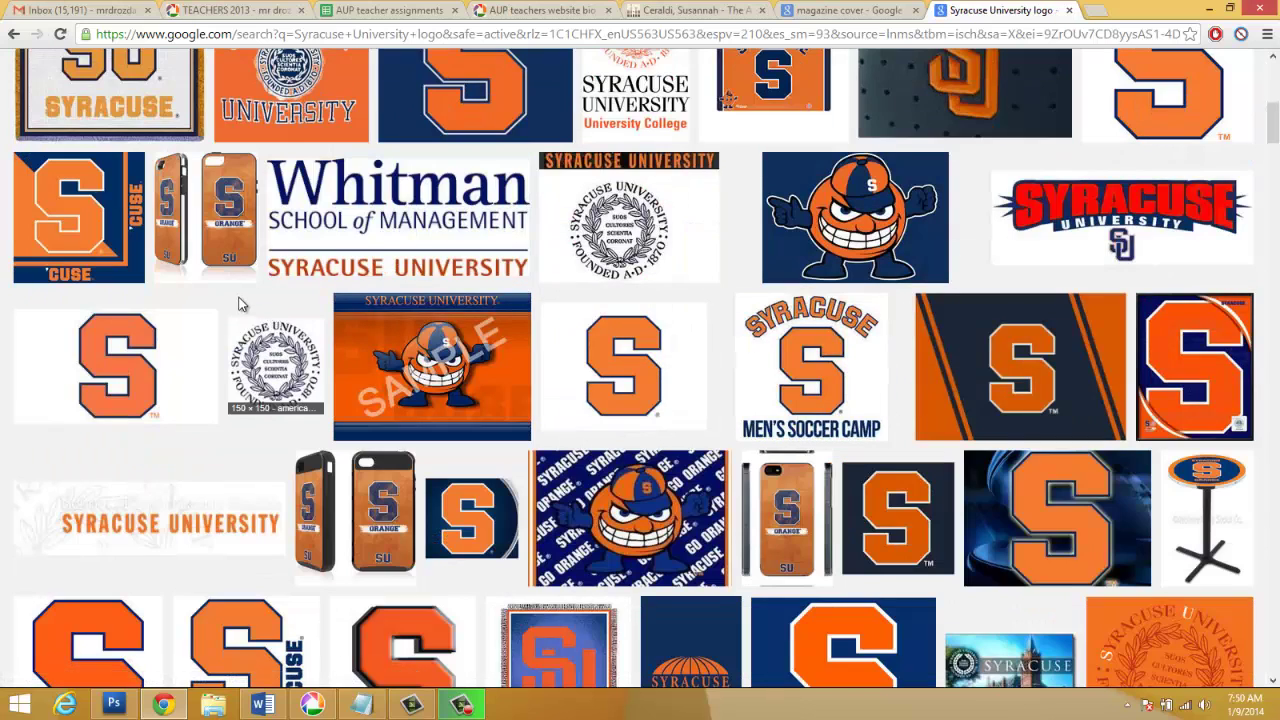